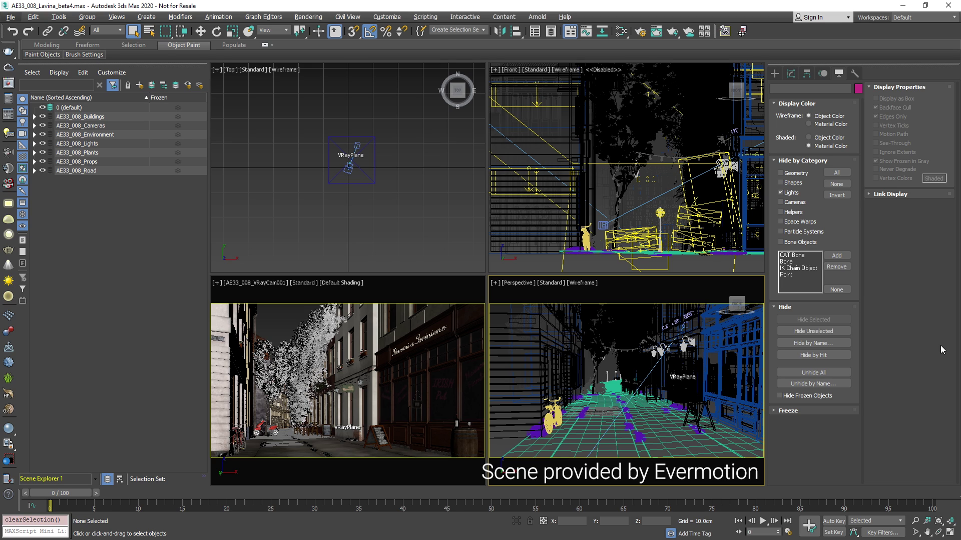
Review the scene's lights in the V-Ray Light Lister, close it, and inspect the street in the maximized perspective view.
left_click(781, 193)
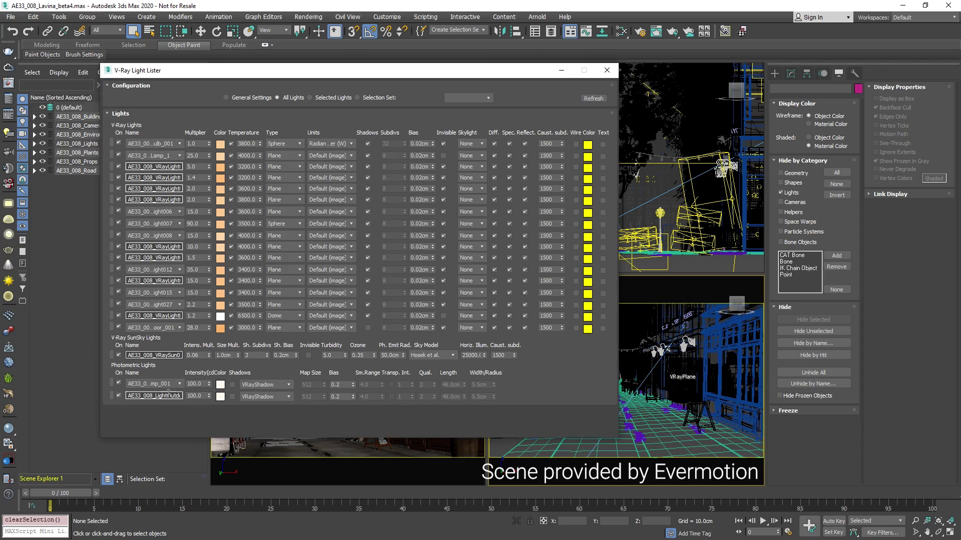
left_click(607, 70)
key("alt+w")
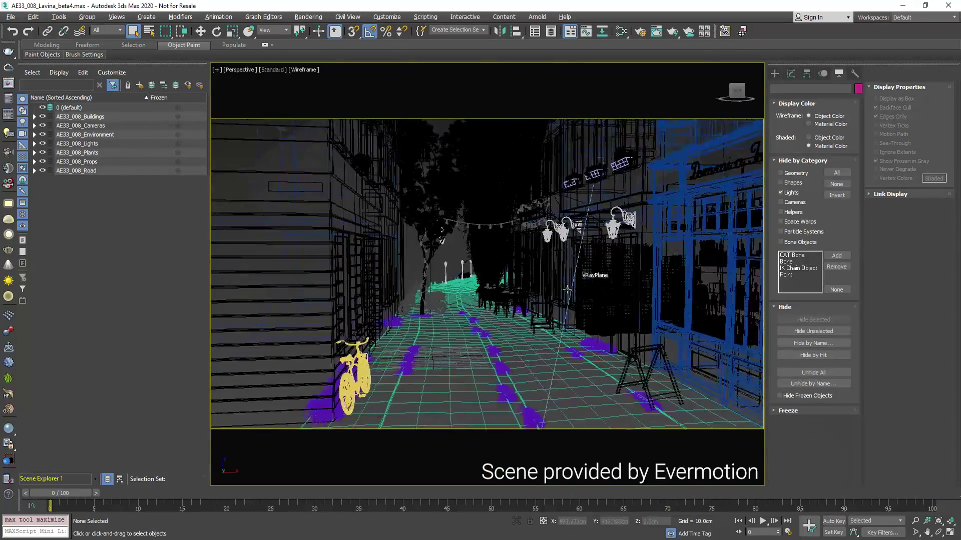
scroll(567, 290, "down", 3)
middle_click_drag(567, 289, 600, 401, "alt")
scroll(508, 317, "up", 4)
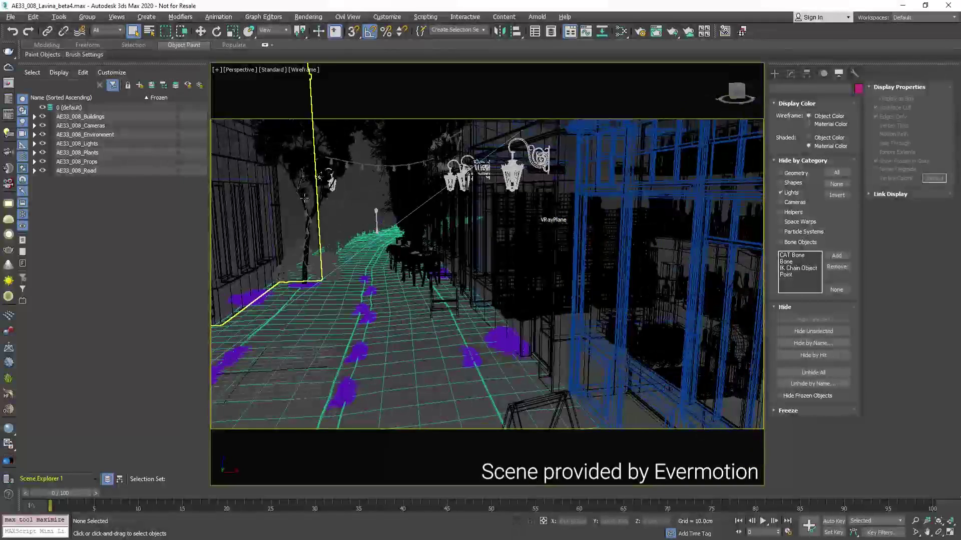
scroll(260, 128, "down", 4)
Maximize the AE33_008_VRayCam001 view and export the scene as a .vrscene file.
key("alt+w")
right_click(290, 330)
key("alt+w")
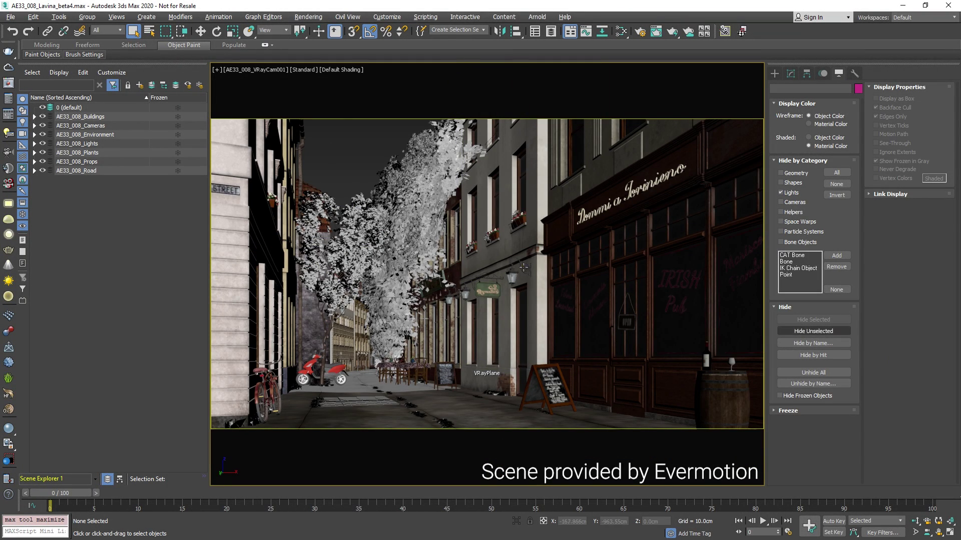
right_click(523, 267)
left_click(542, 447)
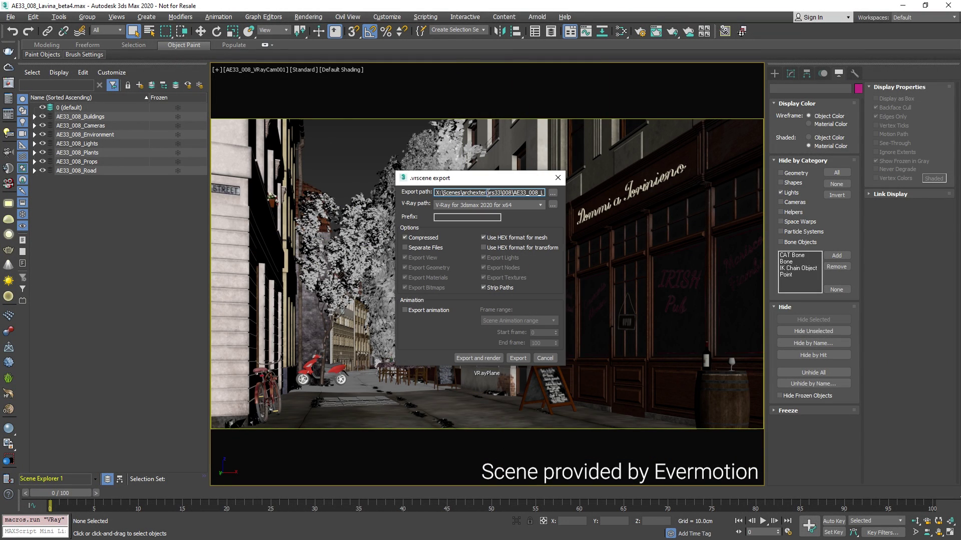
left_click(523, 359)
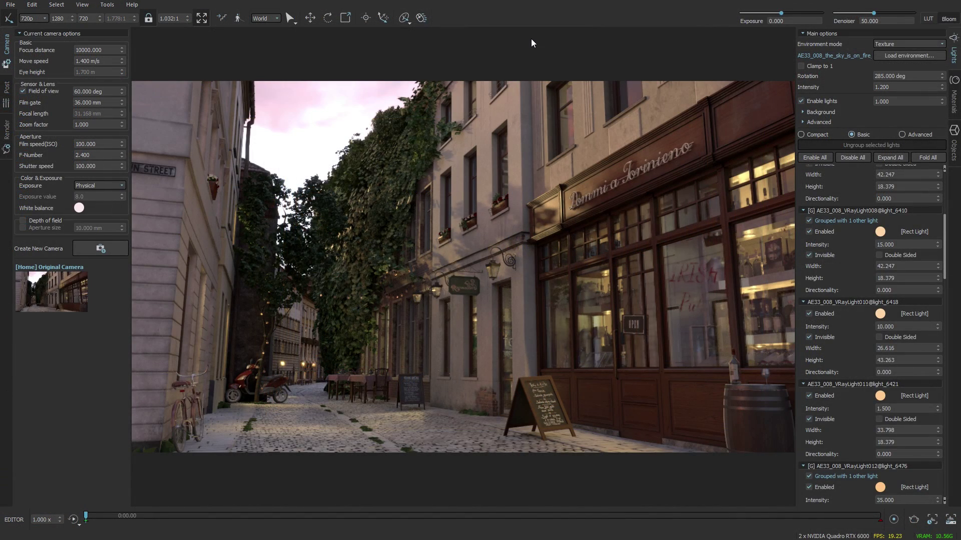
Switch to Project Lavina, set the render resolution to 540p and turn off fitting the image to the viewport.
left_click(39, 18)
left_click(32, 30)
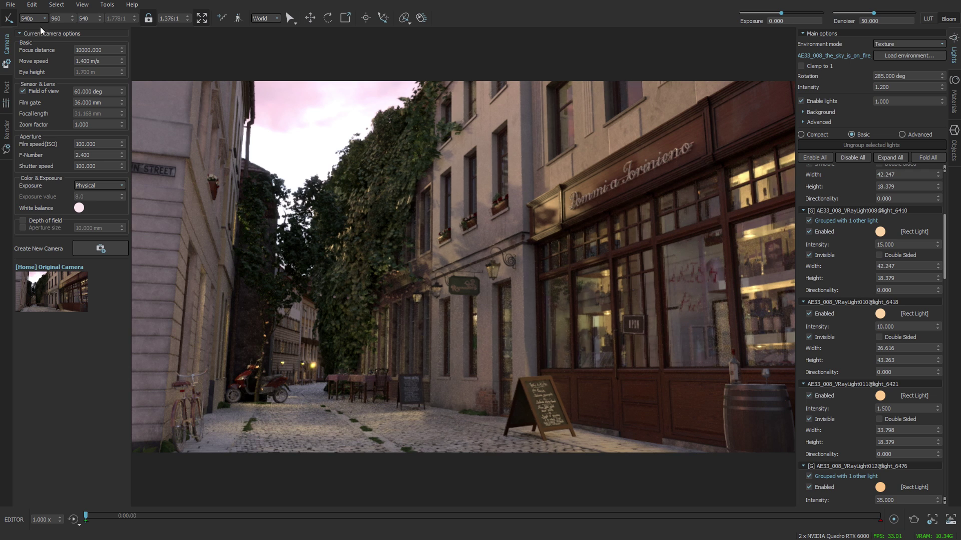
left_click(202, 19)
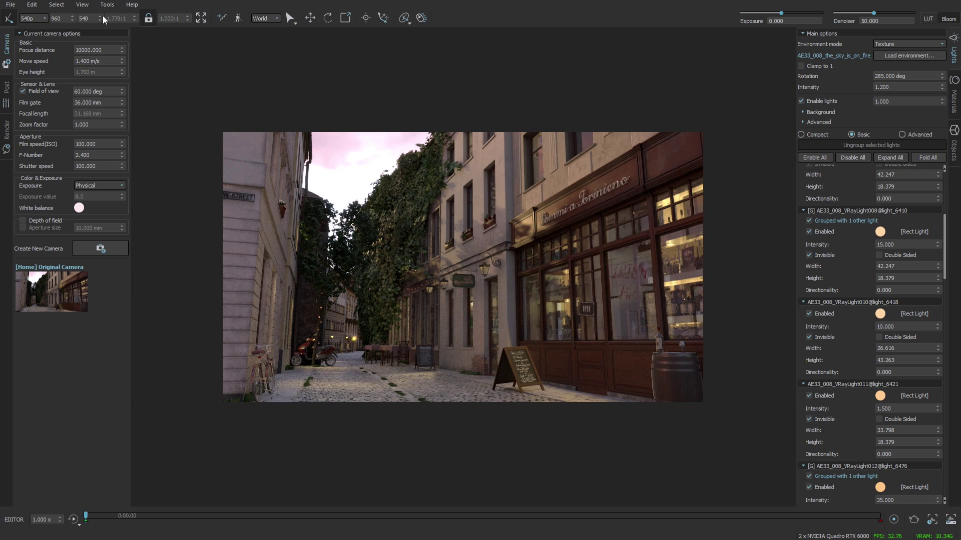
Set the render resolution back to 720p and fit the image to the viewport.
left_click(39, 19)
left_click(40, 40)
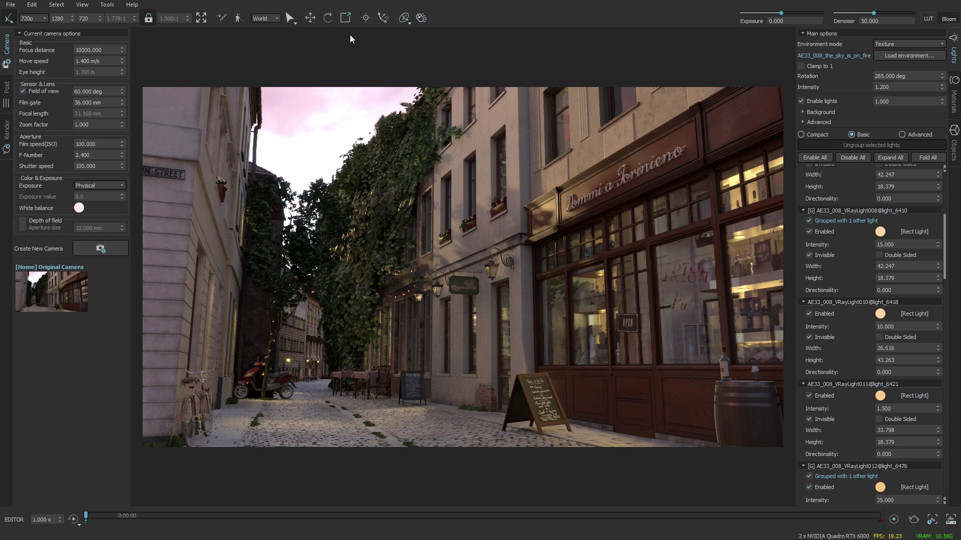
left_click(201, 18)
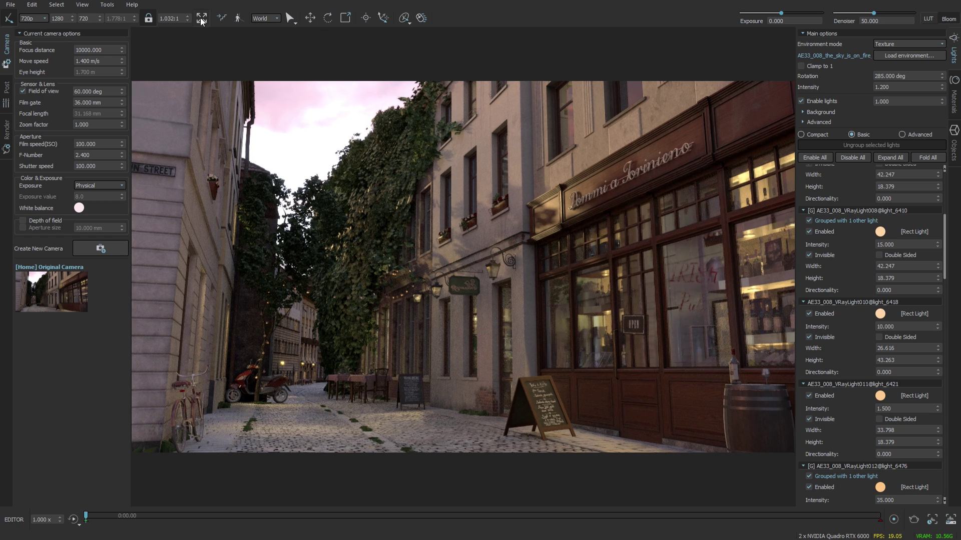
Compare the render with refractions off and on, and set refractions to 4 bounces.
left_click(7, 129)
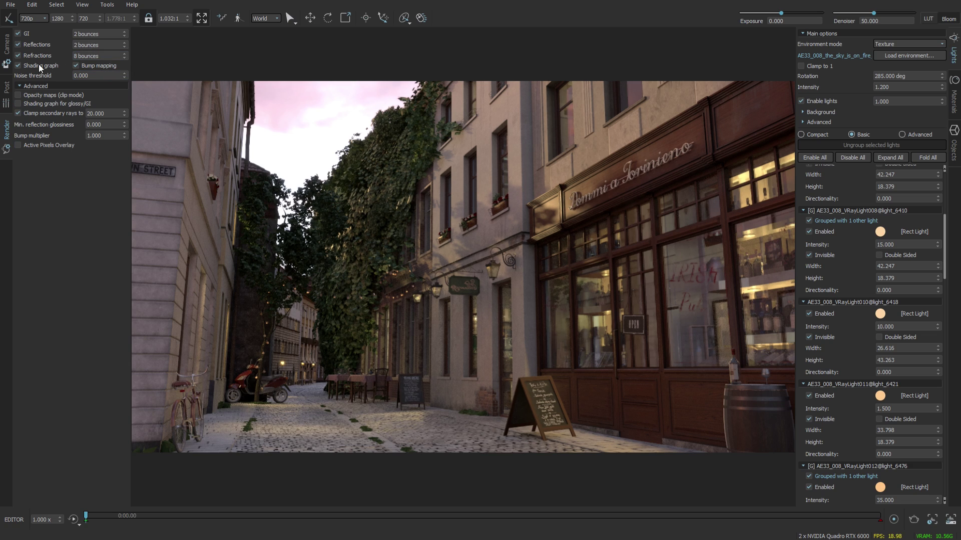
left_click(18, 55)
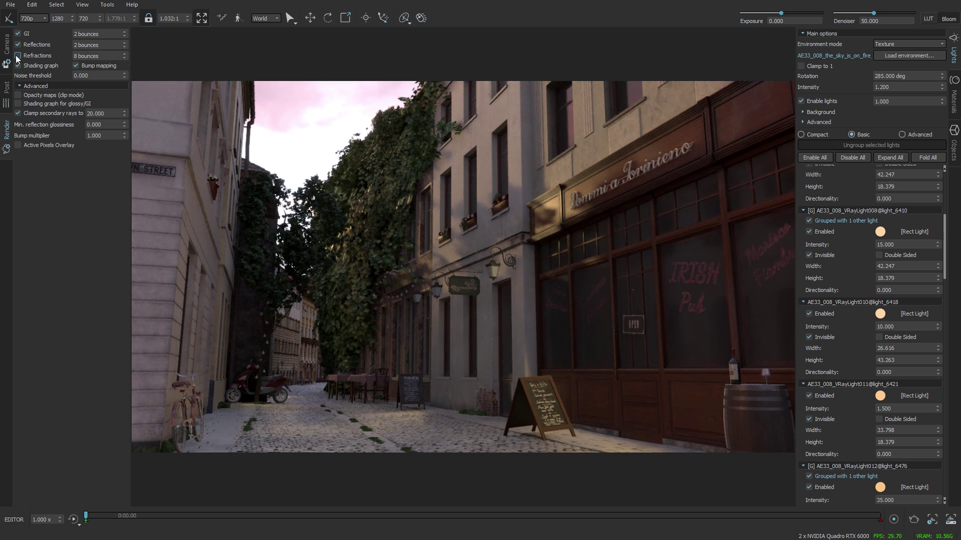
left_click(18, 56)
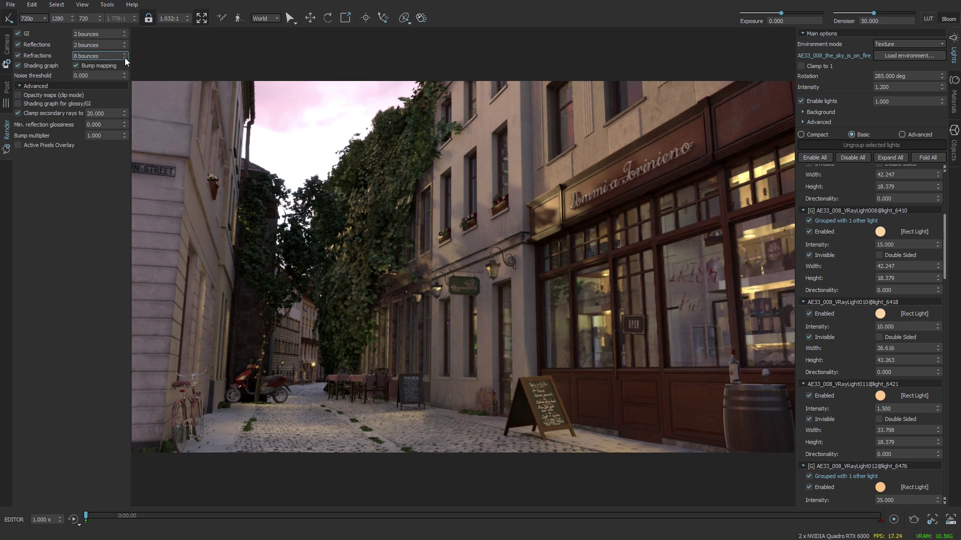
left_click(125, 59)
left_click(125, 59)
left_click(125, 58)
left_click(125, 58)
left_click(125, 59)
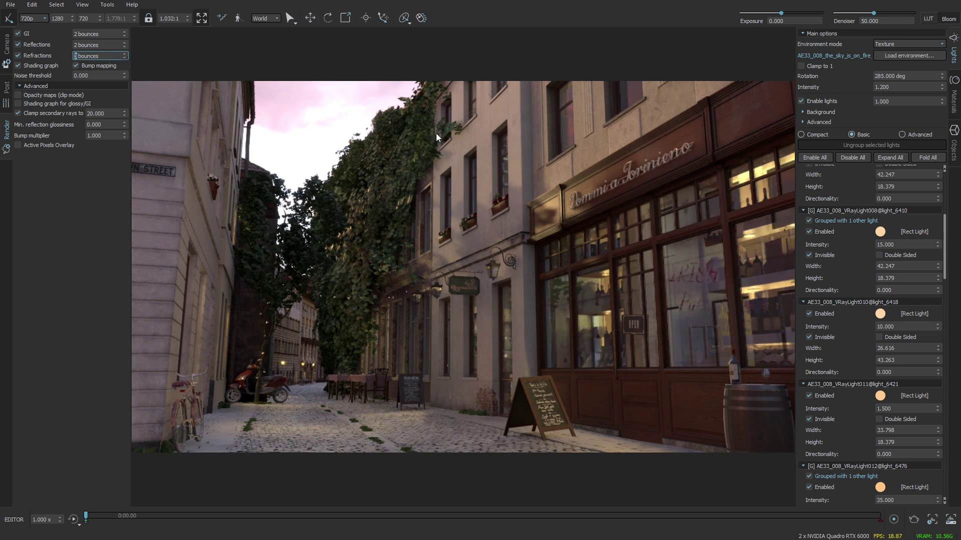
left_click(125, 54)
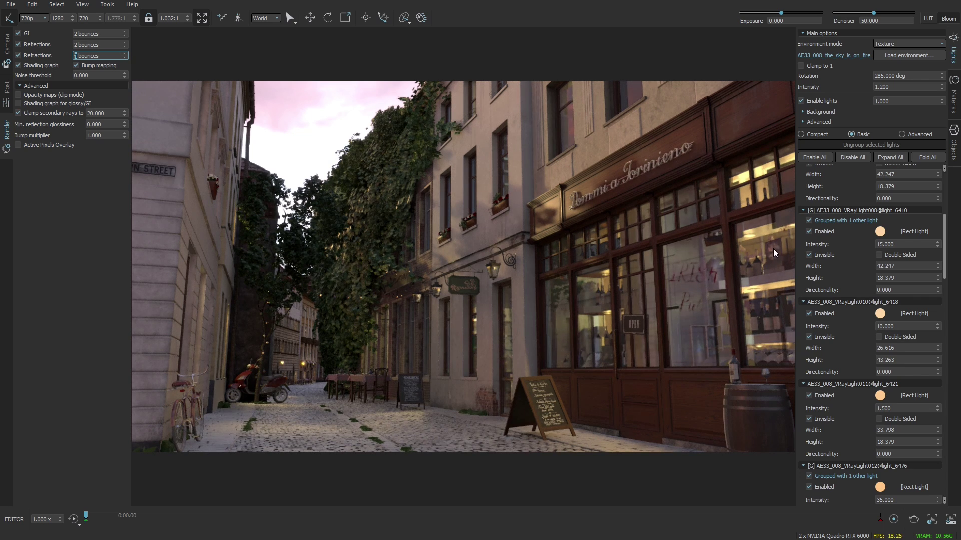
Compare the render with reflections off and on, and set reflections to 1 bounce.
left_click(18, 45)
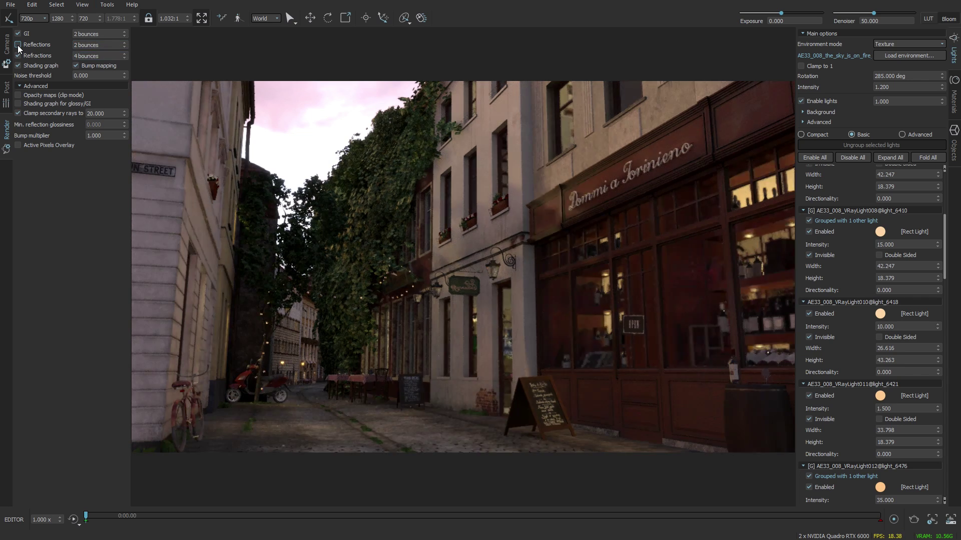
left_click(18, 45)
left_click(124, 47)
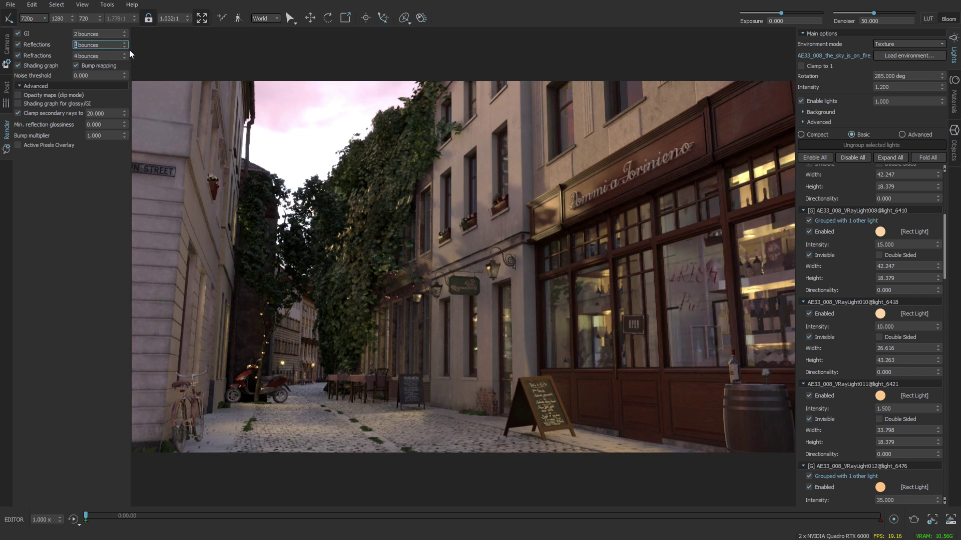
Preview the scene without GI, set GI to 1 bounce with it enabled, and turn off the shading graph.
left_click(18, 33)
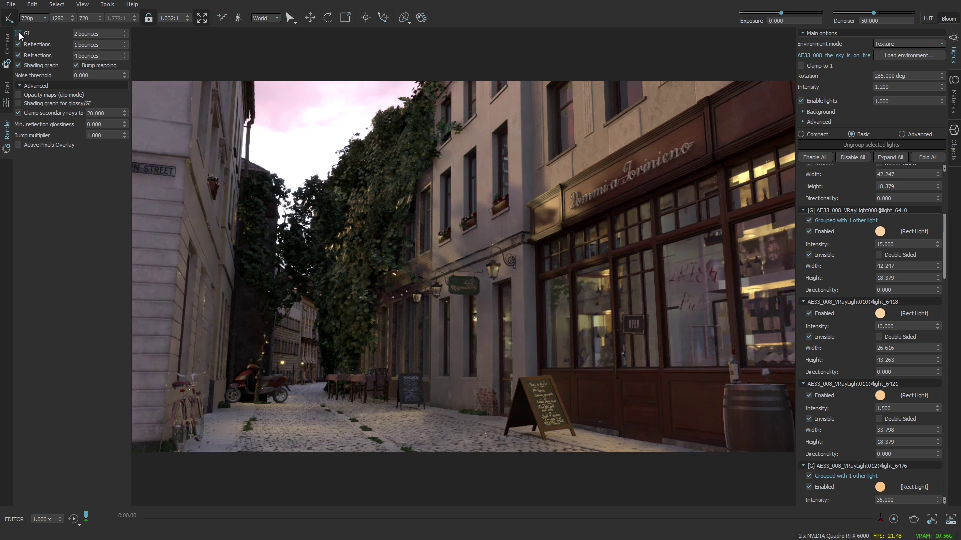
left_click(124, 36)
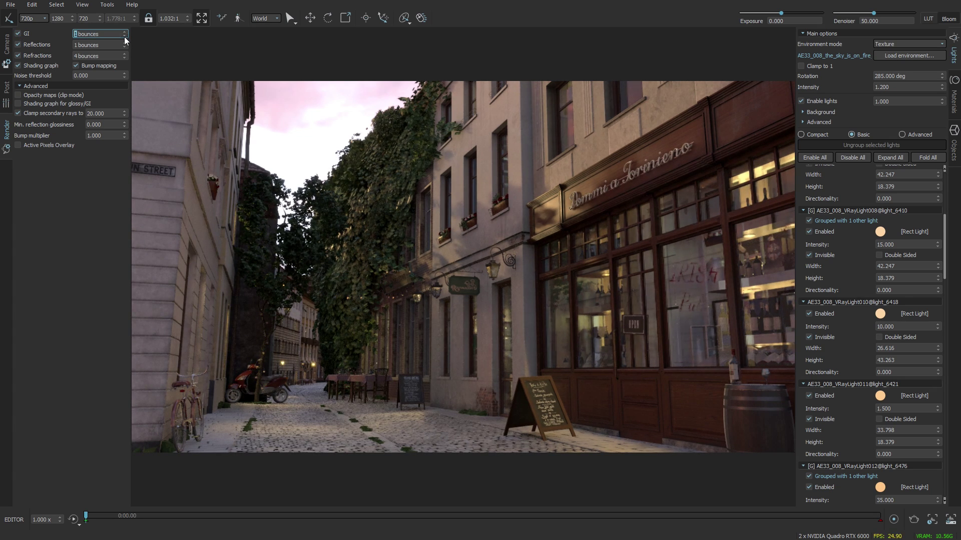
left_click(27, 67)
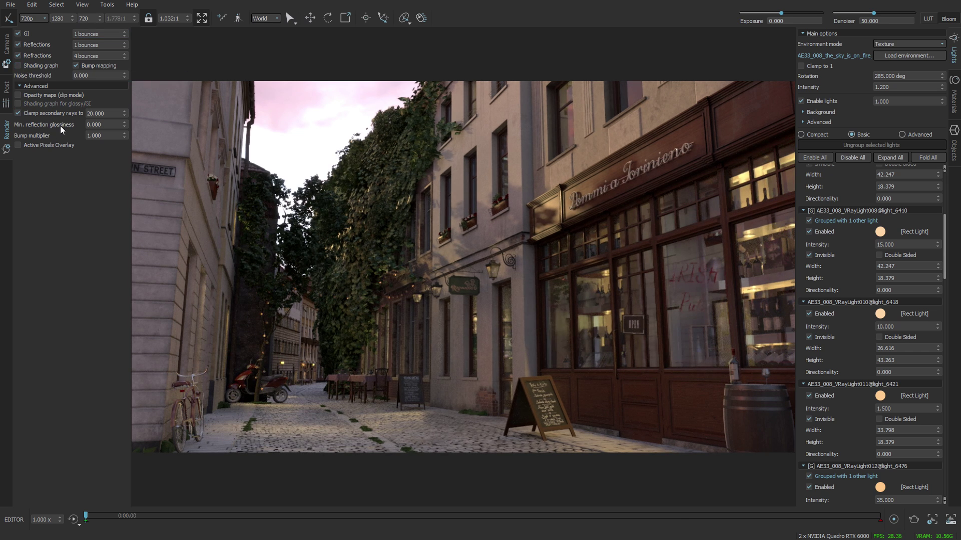
Fly up close to the ivy on the building and enable opacity maps (clip mode) for its leaves.
key("w")
left_click_drag(352, 241, 493, 171)
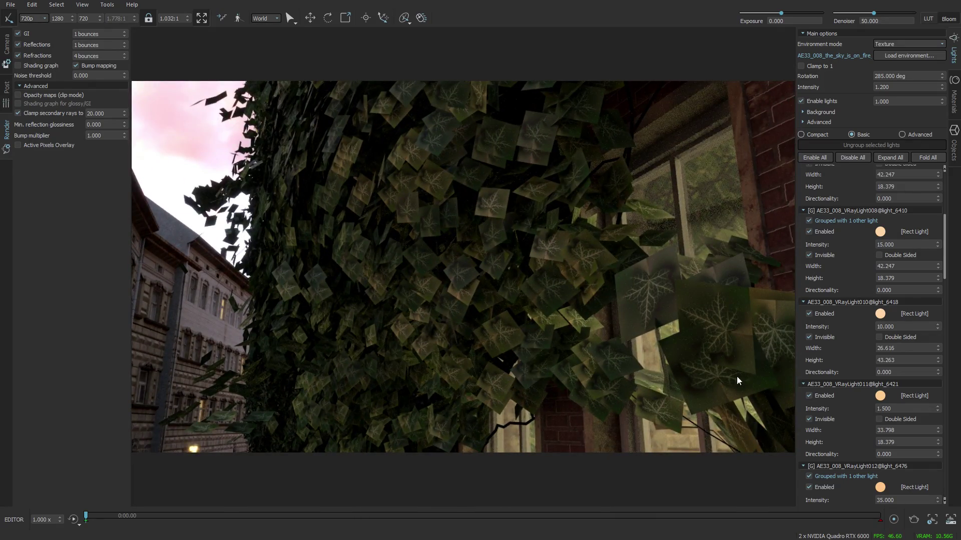
left_click(37, 95)
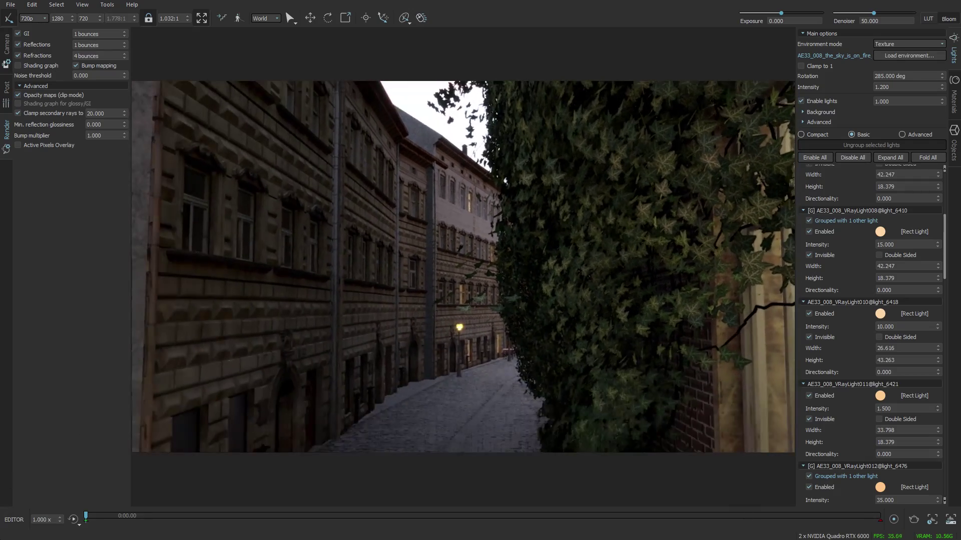
Return to the Original Camera view, preview depth of field, and leave it turned off.
left_click(7, 50)
left_click(61, 289)
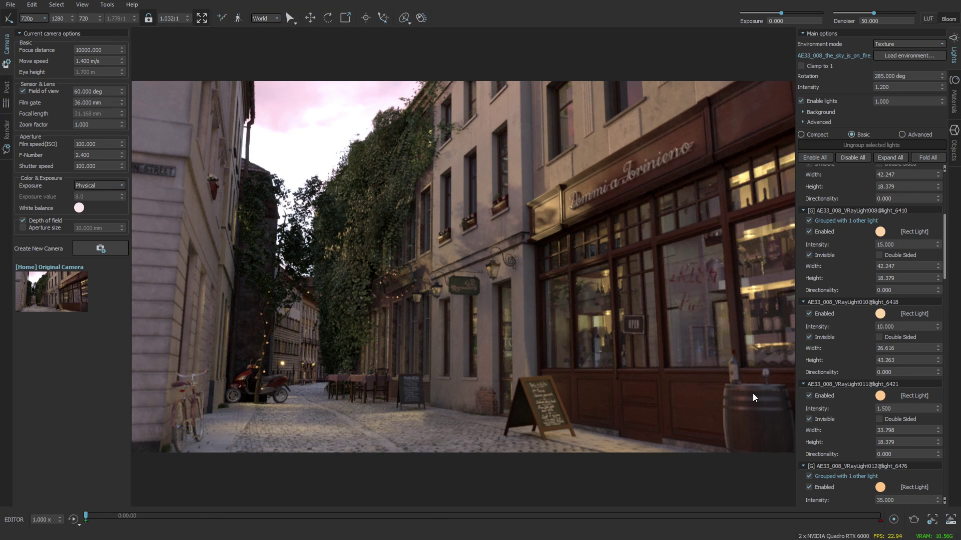
left_click(23, 219)
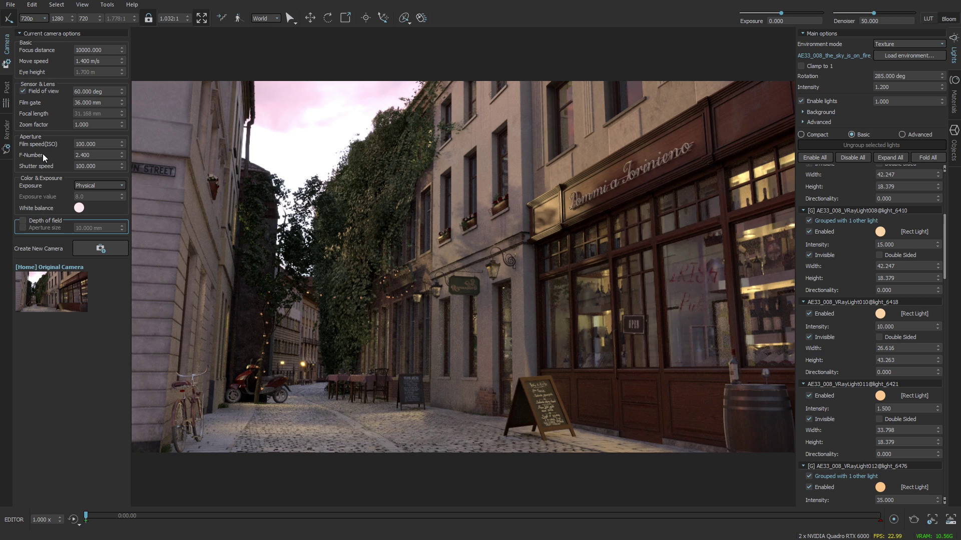
Bring up the mouse and key shortcuts list, enlarge it with a wider command column, and examine the Roll Camera entry.
left_click(132, 5)
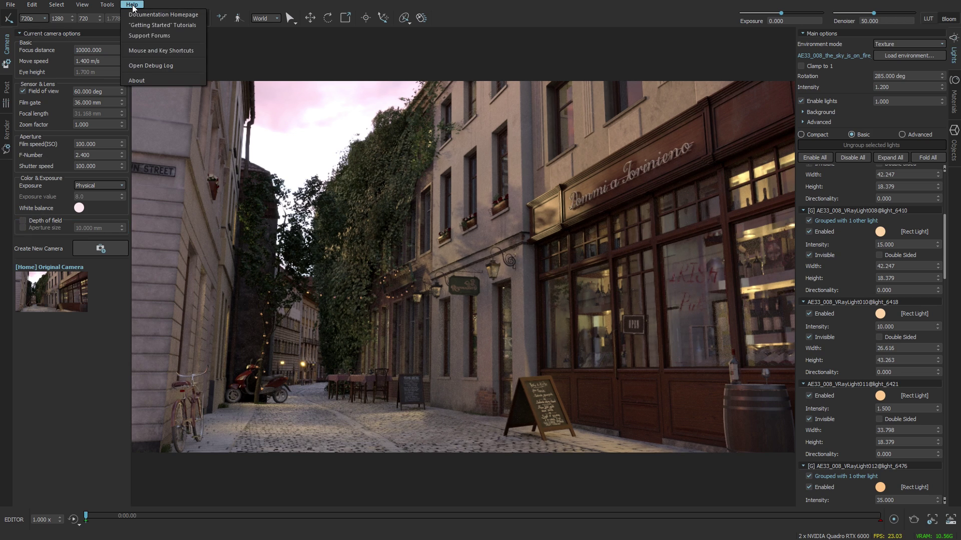
left_click(139, 48)
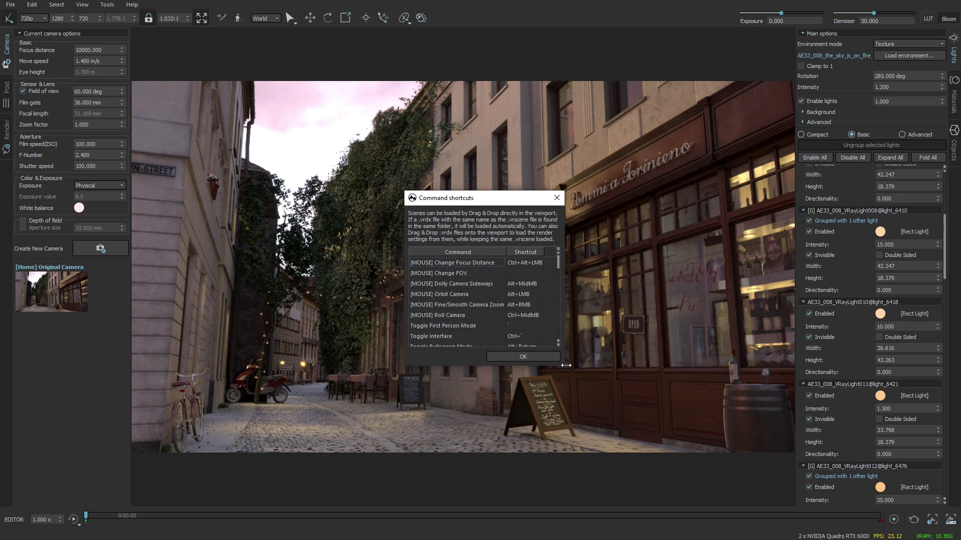
left_click_drag(568, 367, 671, 475)
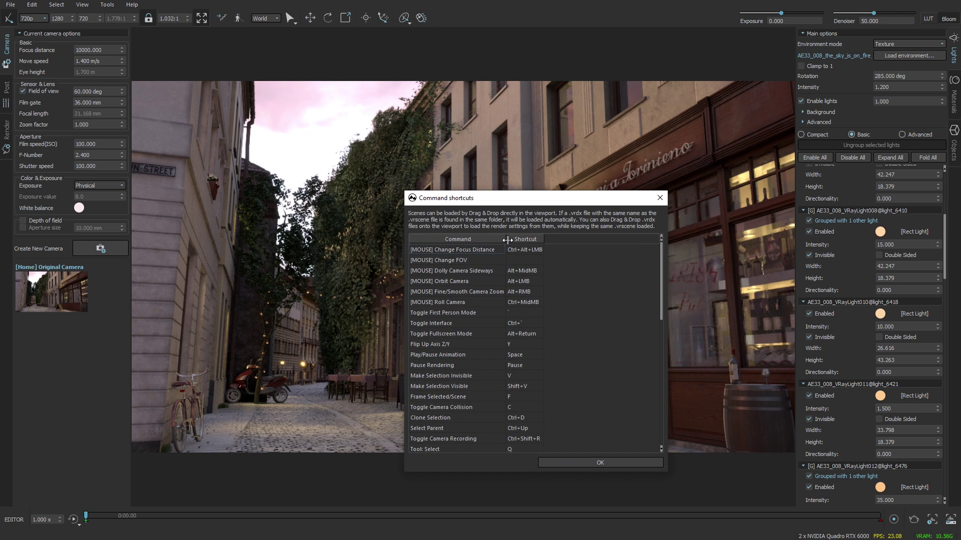
left_click_drag(507, 239, 526, 240)
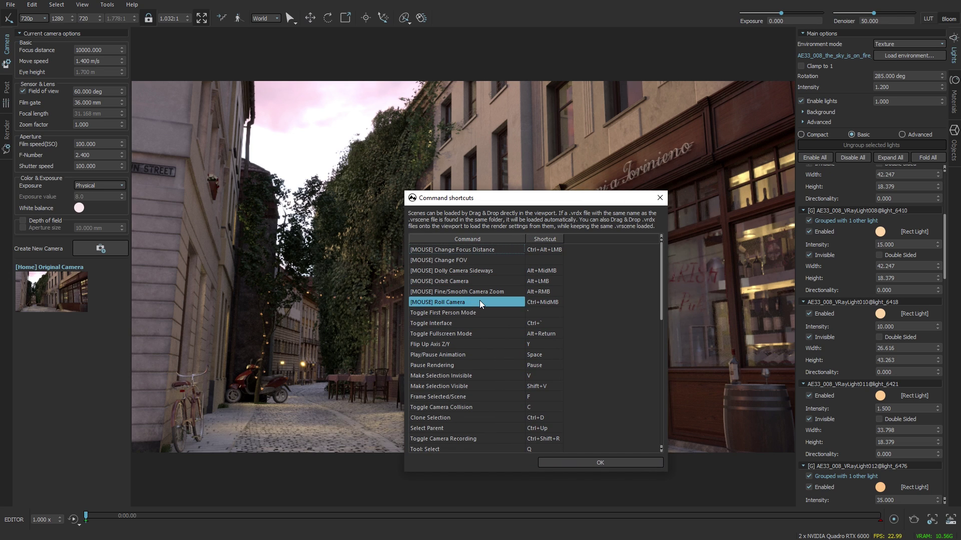
left_click(465, 302)
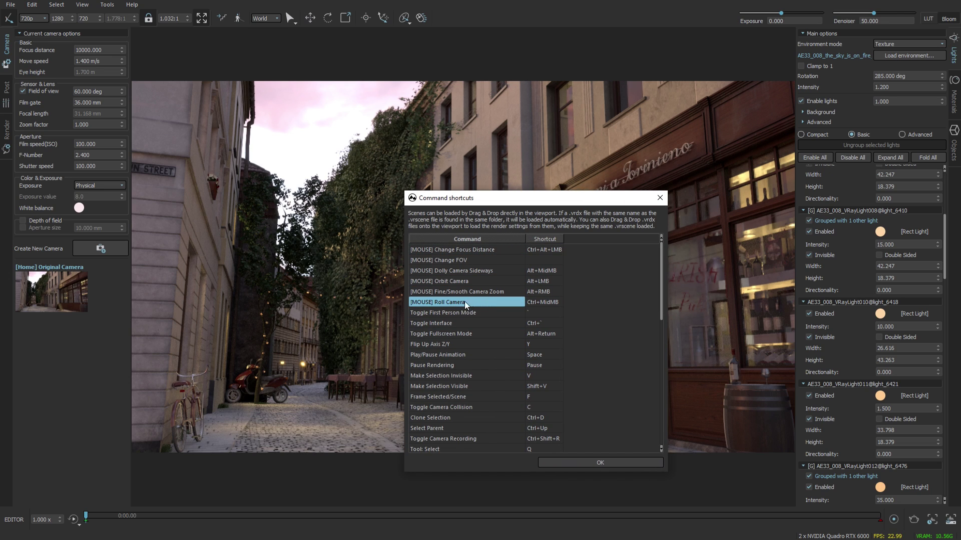
left_click(541, 301)
Examine the shortcuts for levelling and moving the camera, and close the shortcuts list.
scroll(660, 323, "down", 1)
left_click_drag(661, 327, 661, 425)
left_click(491, 386)
left_click(540, 387)
left_click(542, 388)
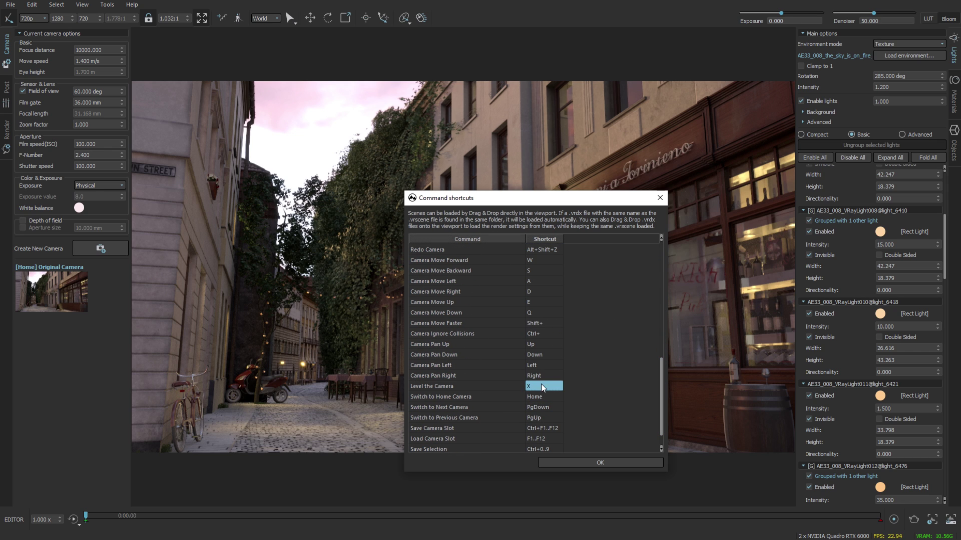
left_click_drag(539, 260, 543, 312)
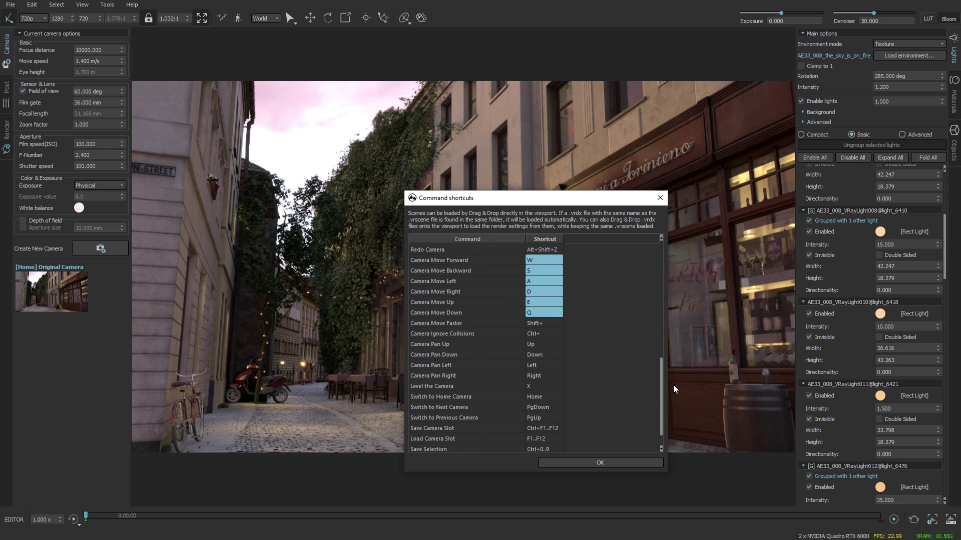
scroll(666, 423, "down", 1)
left_click(659, 198)
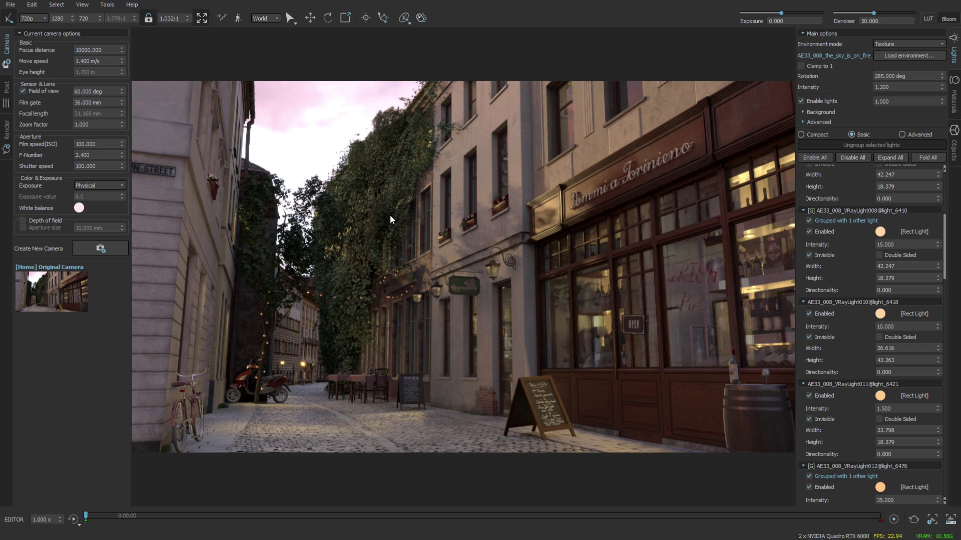
Level the camera, move it vertically, and reframe the street and storefront from a higher viewpoint.
key("x")
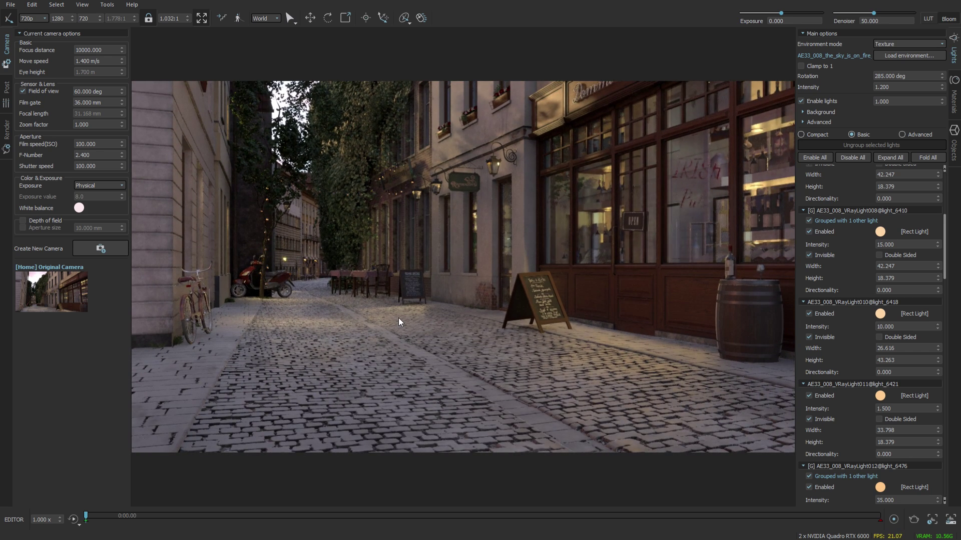
key("q")
key("e")
key("q")
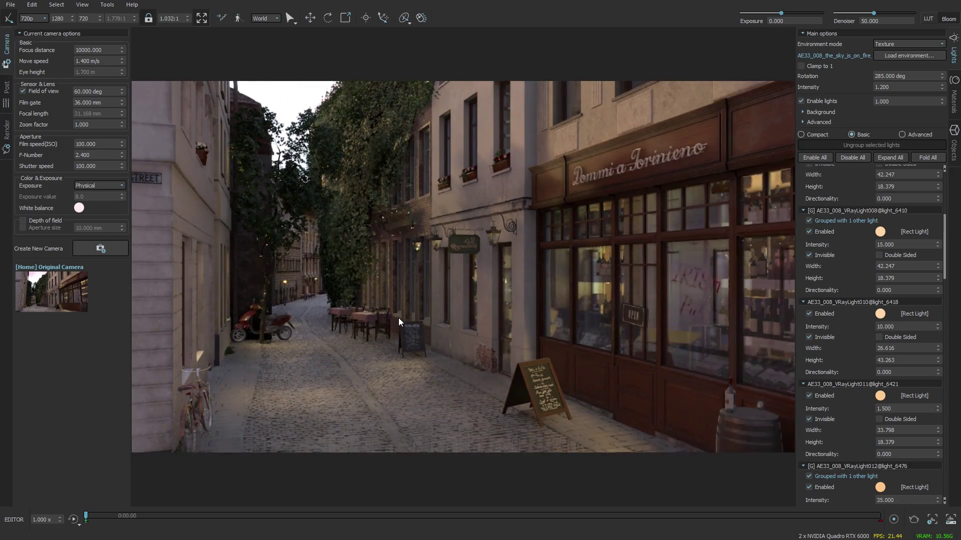
left_click_drag(398, 317, 394, 281)
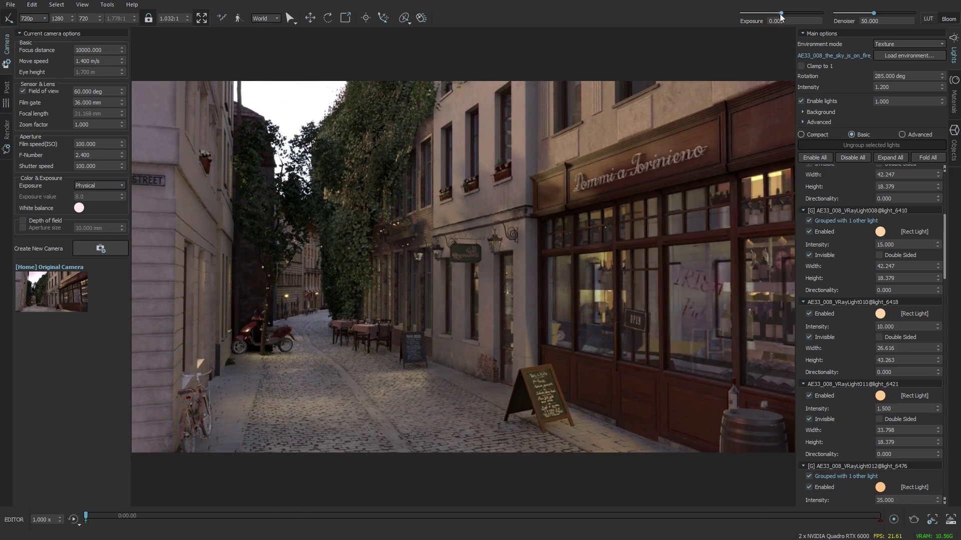
Try a lower viewport exposure of about -0.588, and reset it to 0.
left_click_drag(781, 13, 775, 13)
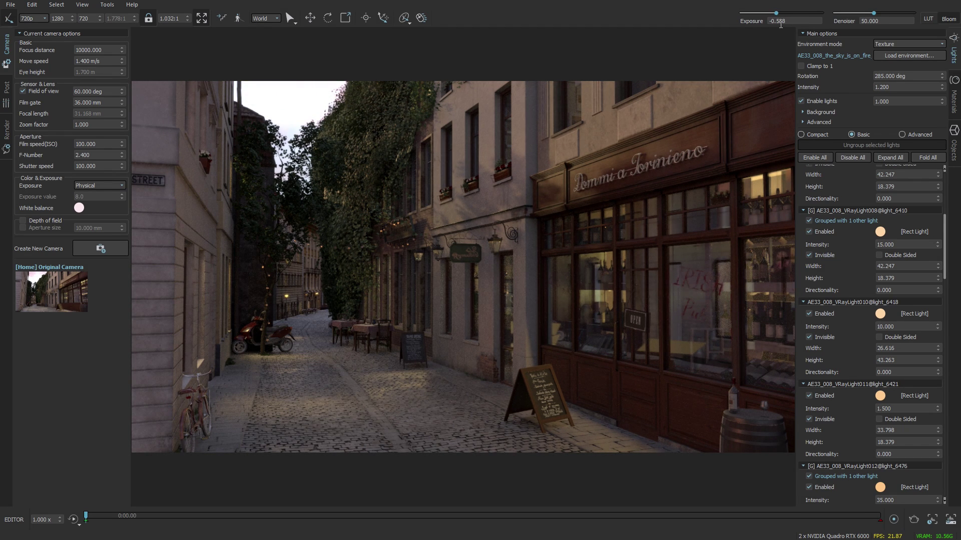
right_click(785, 12)
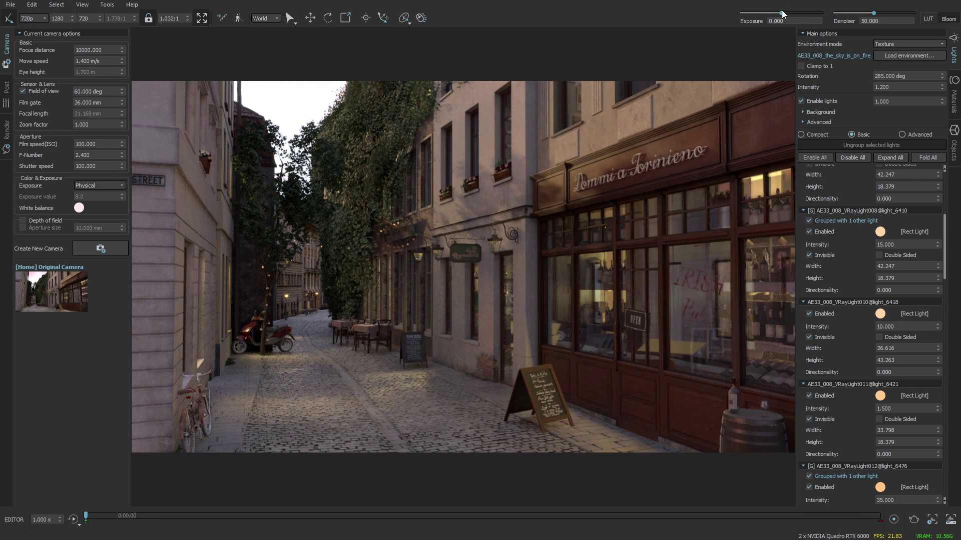
Set the camera's shutter speed to 150 and save the current street view as a new camera.
left_click(105, 166)
type("5")
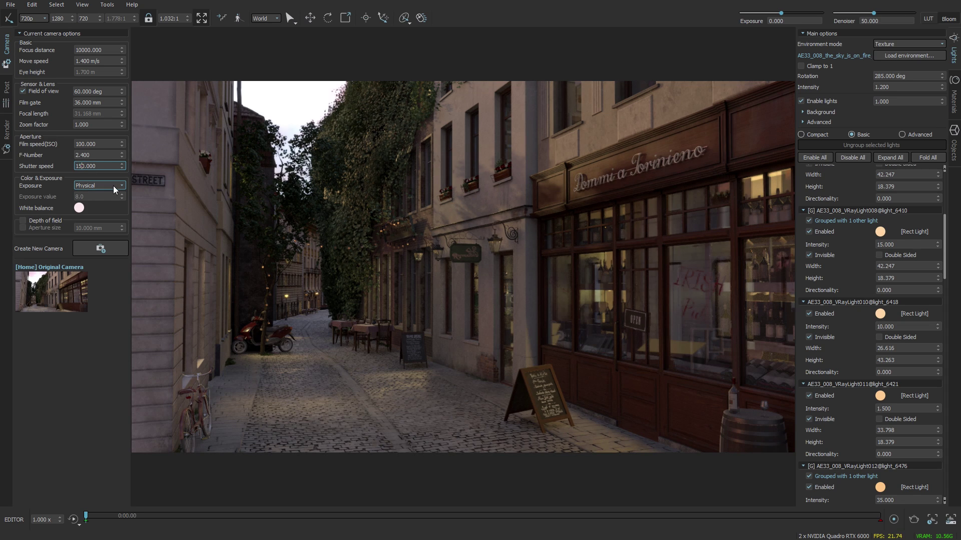
left_click(80, 371)
left_click(94, 248)
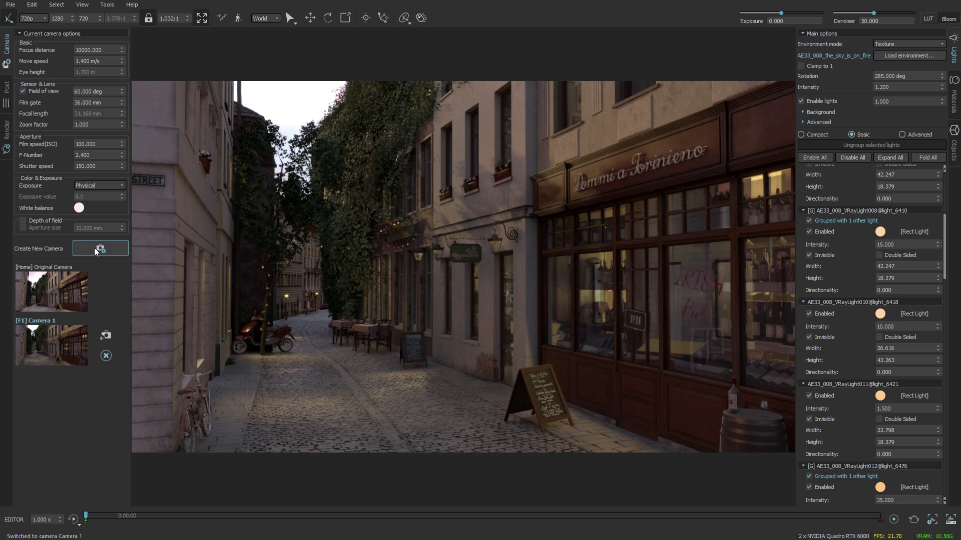
Examine the white balance colour settings, and set the camera's exposure mode to None.
left_click(79, 208)
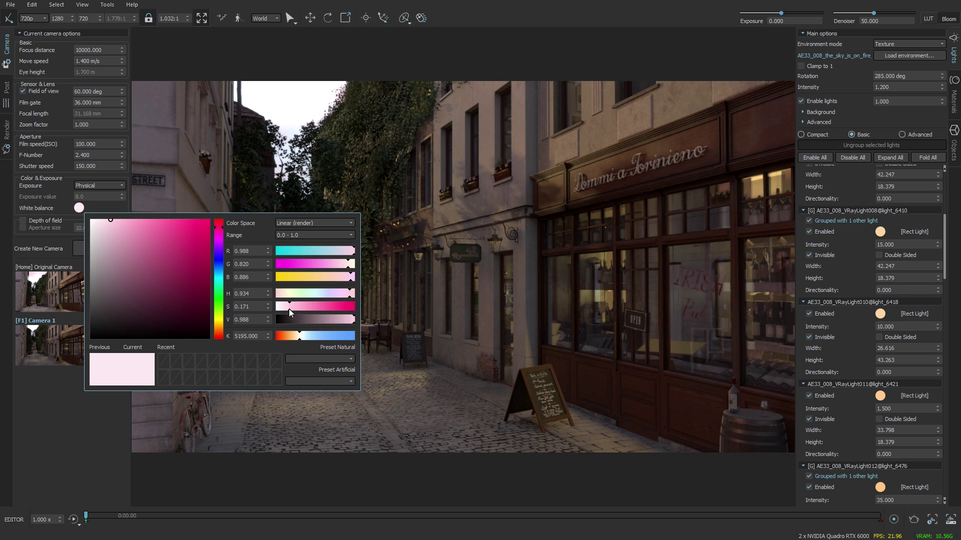
left_click(38, 200)
left_click(90, 185)
left_click(89, 192)
scroll(89, 188, "up", 1)
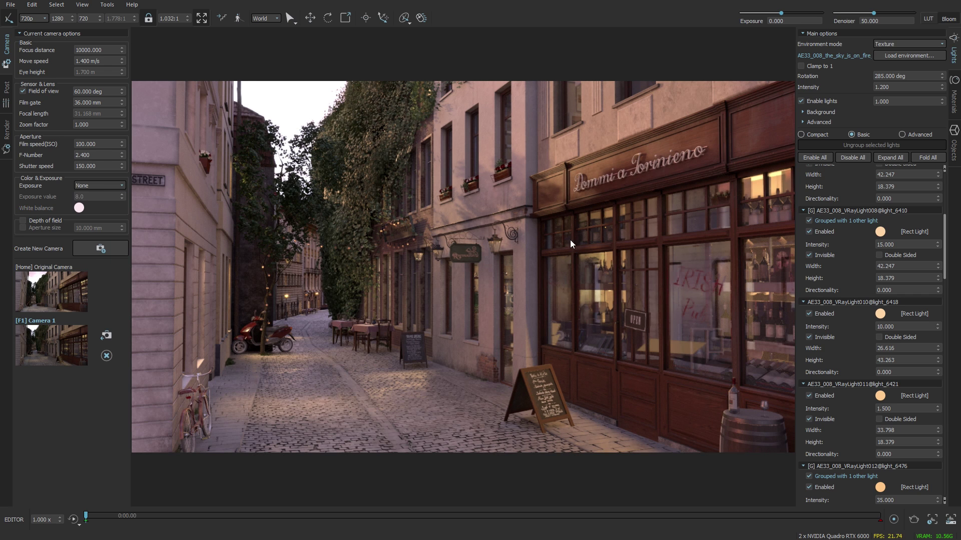
Preview the sky at an exposure of about -3.118, reset it, and return to Physical exposure and the Camera 1 view.
left_click_drag(638, 293, 428, 4)
left_click_drag(781, 13, 755, 14)
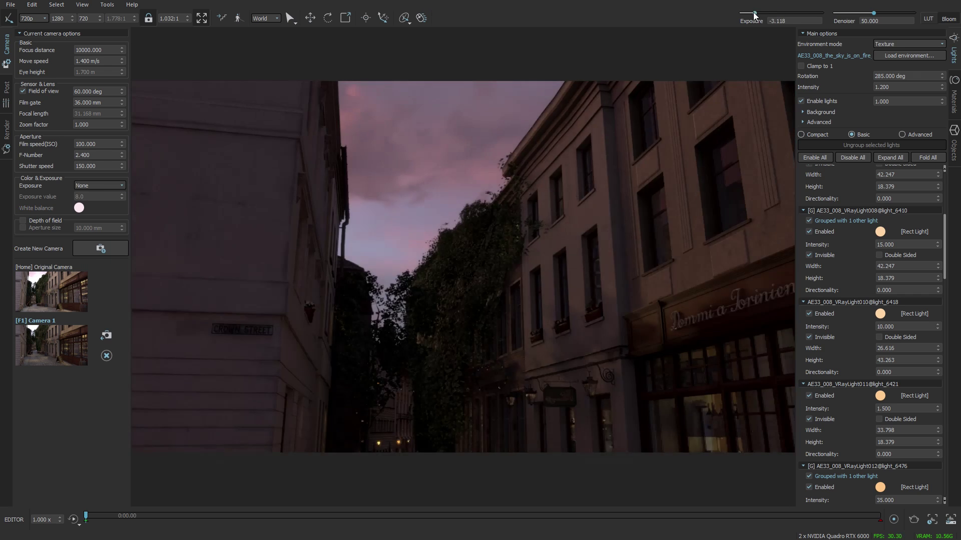
left_click_drag(480, 390, 446, 242)
right_click(795, 14)
left_click(95, 185)
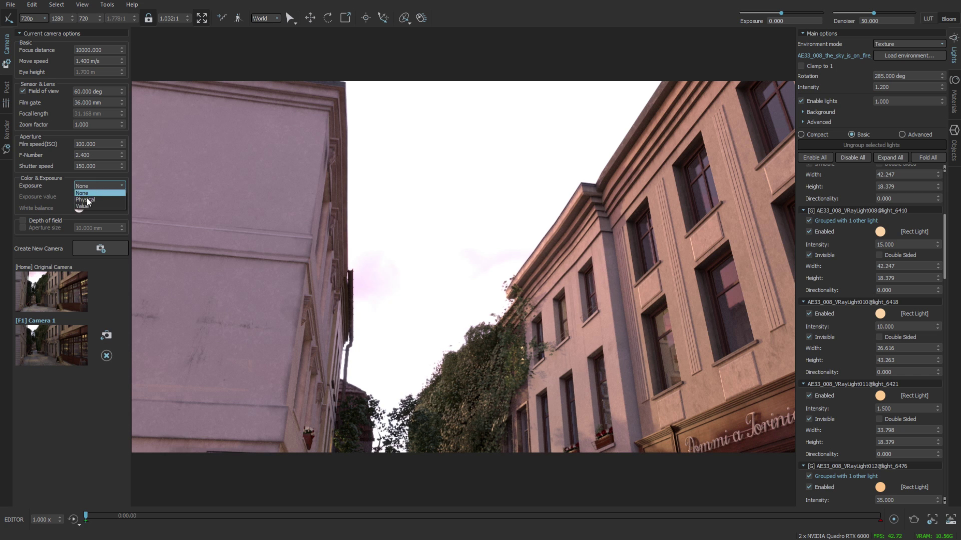
left_click(86, 199)
left_click(37, 353)
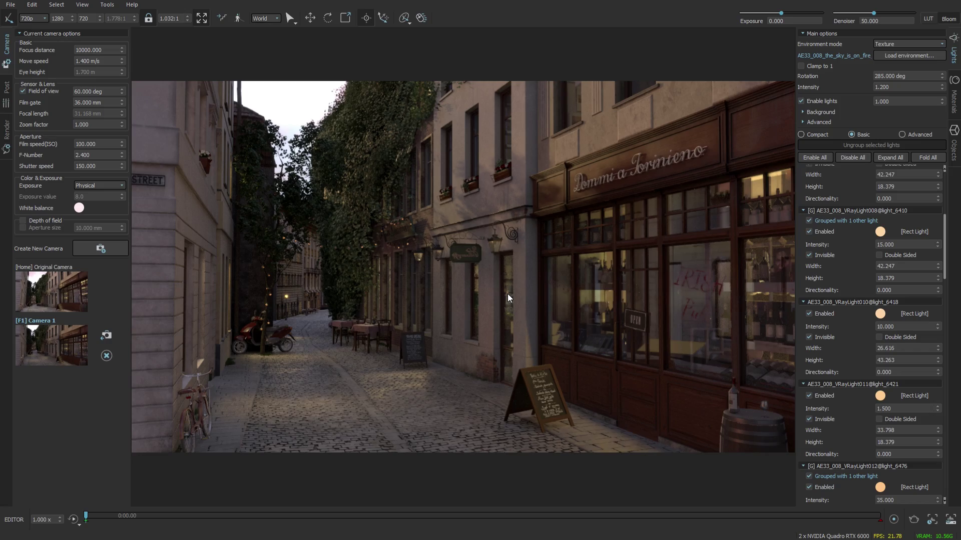
Explore the street in full screen with free look as far as the scooter and café tables, and leave full screen.
left_click(239, 19)
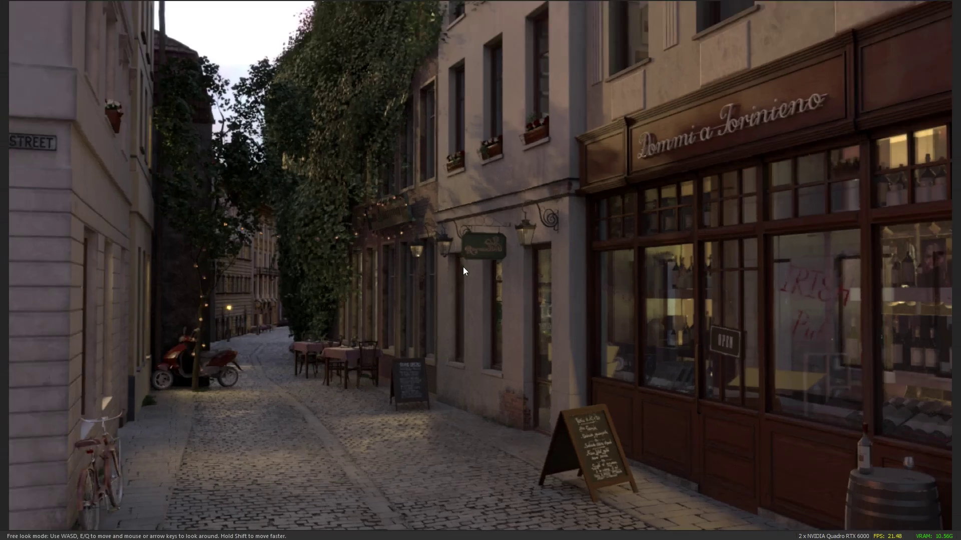
key("w")
key("w")
left_click_drag(778, 354, 891, 277)
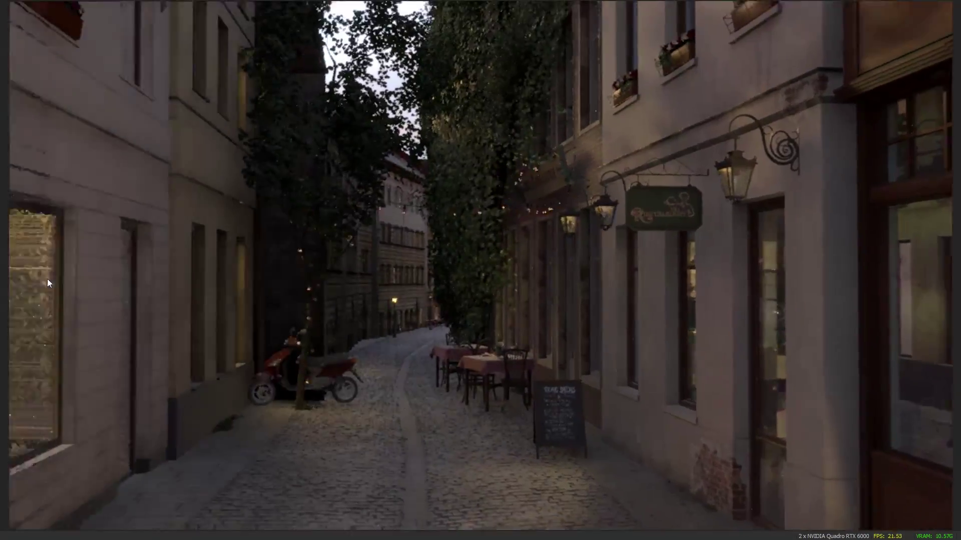
key("w")
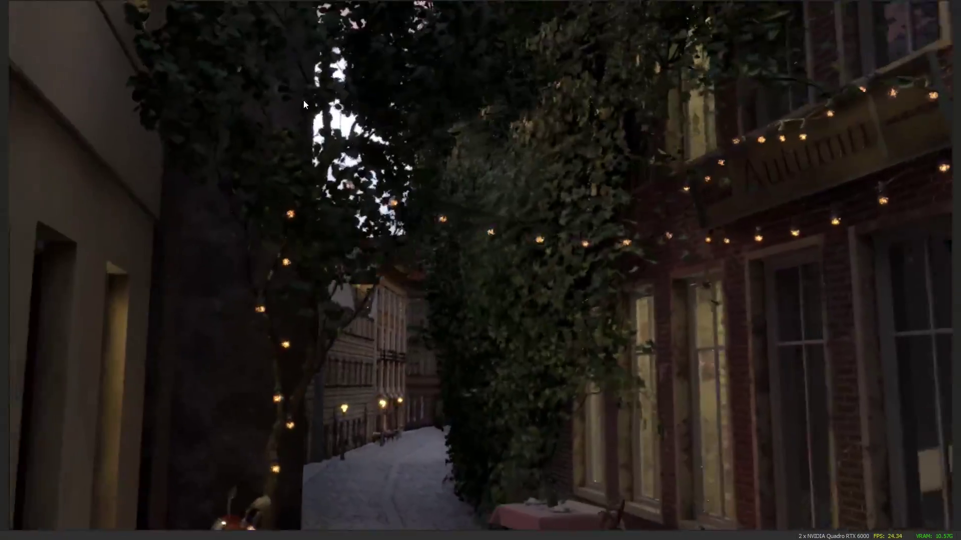
key("w")
left_click_drag(304, 100, 476, 361)
key("F11")
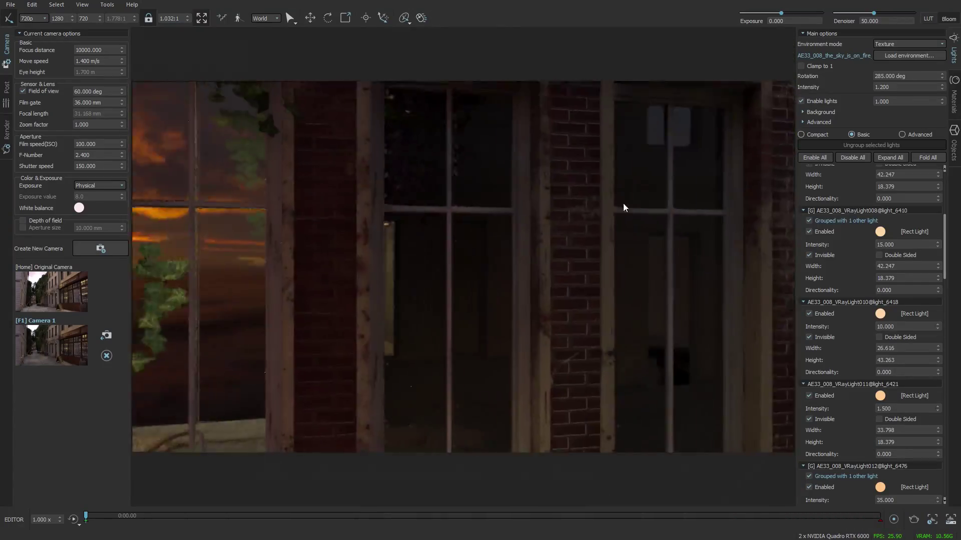
left_click_drag(623, 206, 204, 115)
Set the mouse sensitivity to 1 in the interaction preferences.
left_click(32, 5)
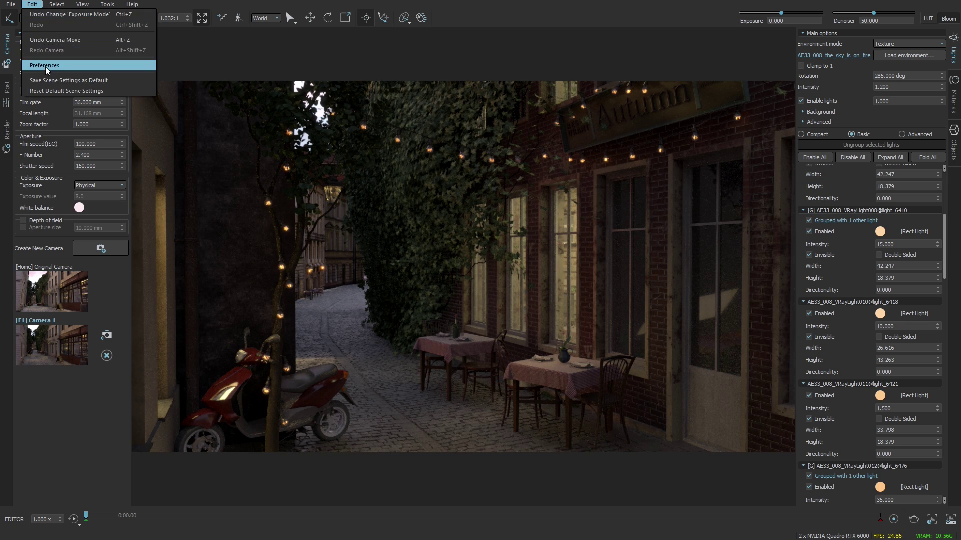
left_click(45, 65)
left_click(440, 207)
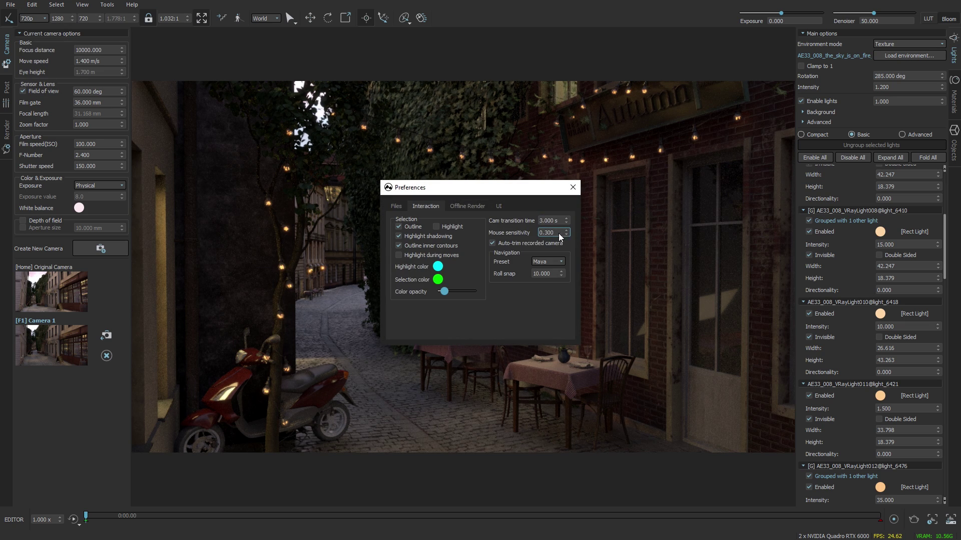
left_click_drag(533, 231, 513, 217)
type("1")
left_click(573, 188)
Frame the street beside the ivy wall and café table, save it as a new camera, and switch between Camera 1 and Camera 2.
left_click_drag(391, 311, 443, 184)
left_click_drag(625, 325, 407, 407)
key("w")
key("f")
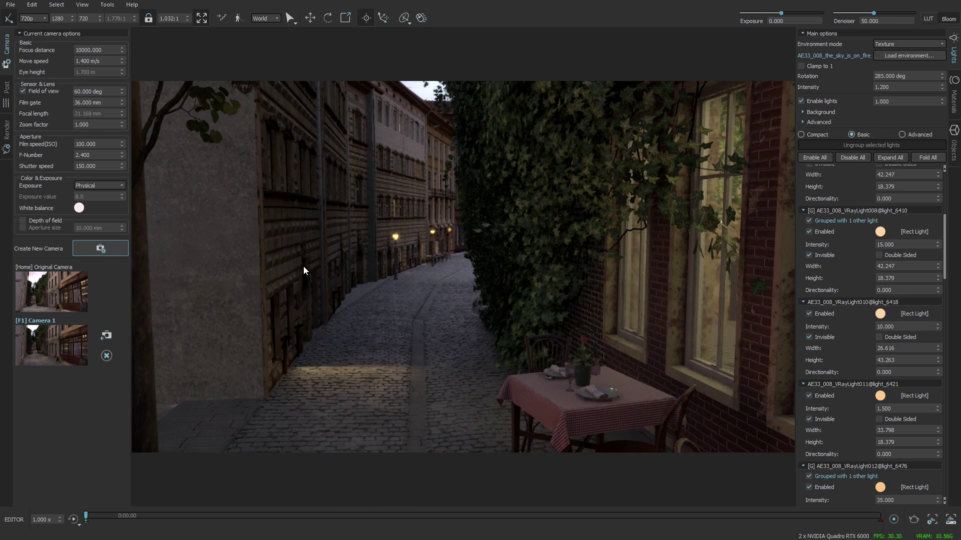
left_click(99, 249)
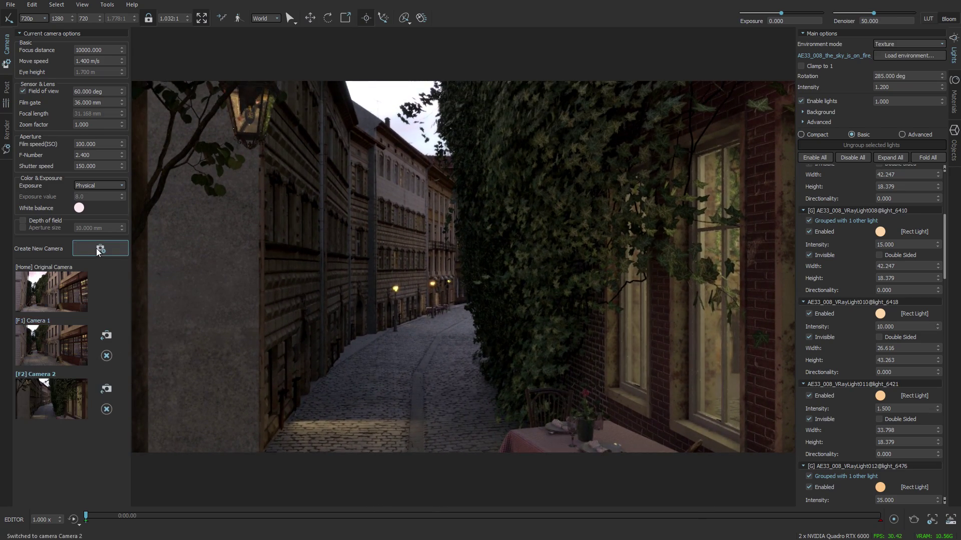
double_click(60, 349)
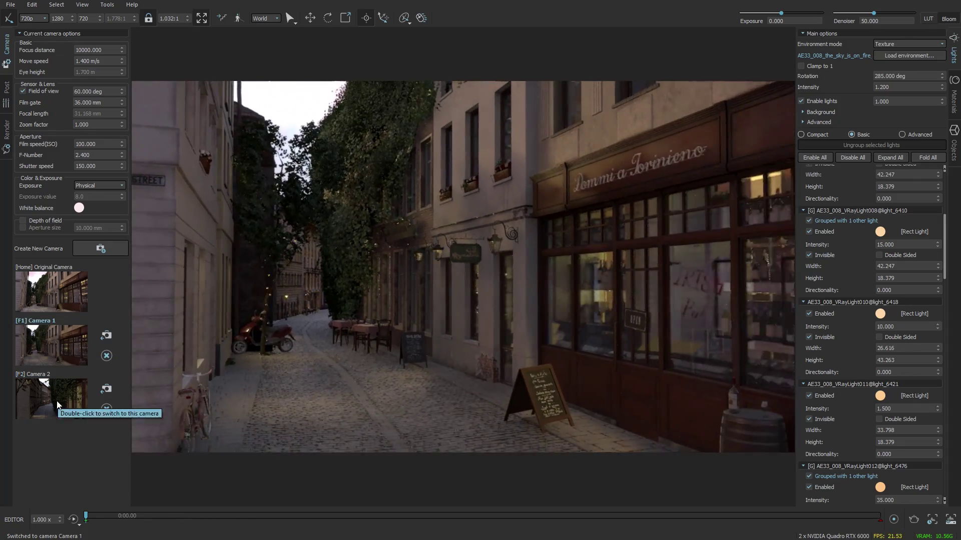
double_click(57, 404)
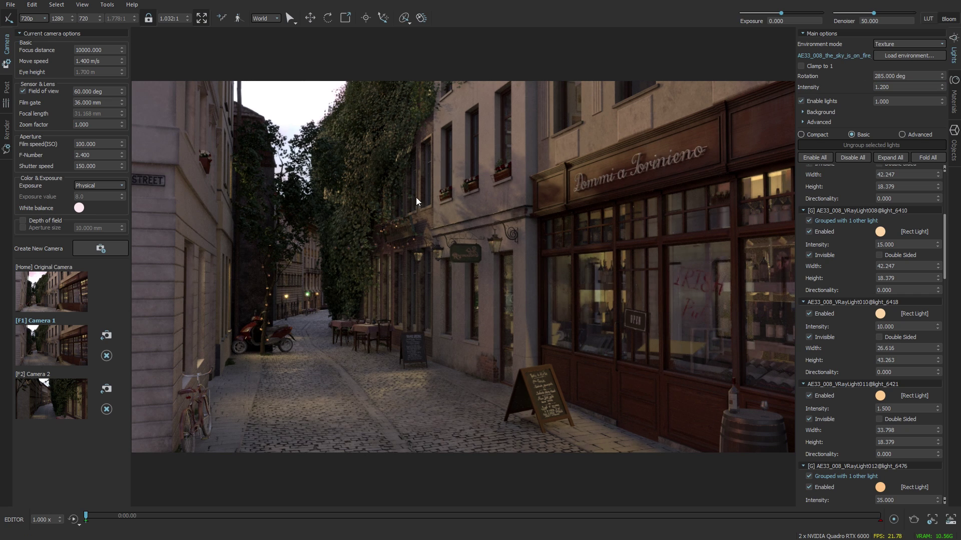
Open the animation editor, place Camera 1 followed by Camera 2 on the cameras animation track, and scrub through the first clip.
left_click(19, 521)
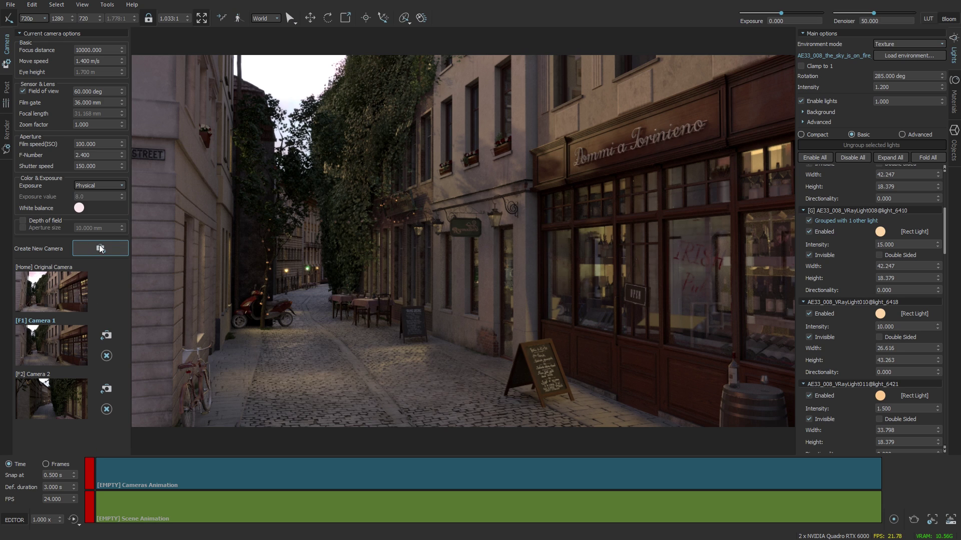
left_click_drag(62, 348, 104, 479)
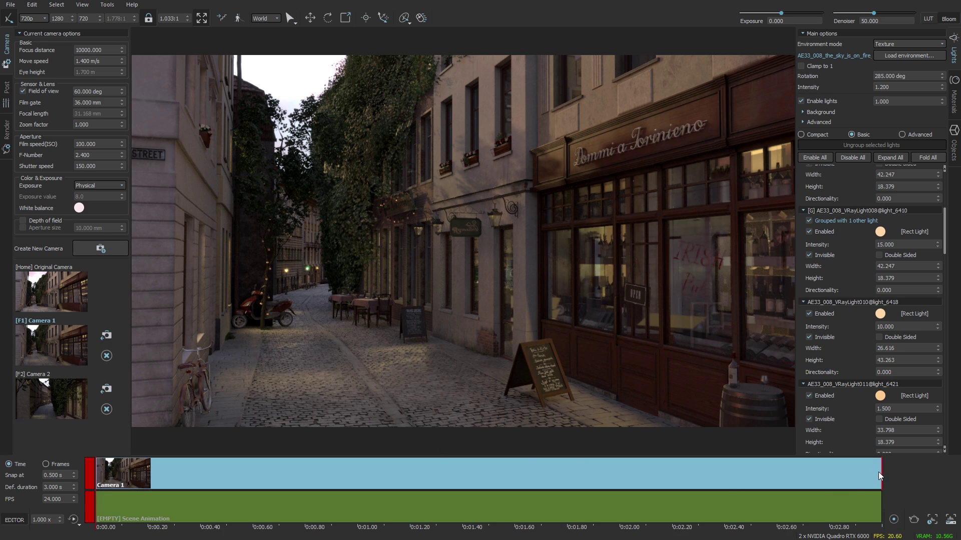
key("alt+F2")
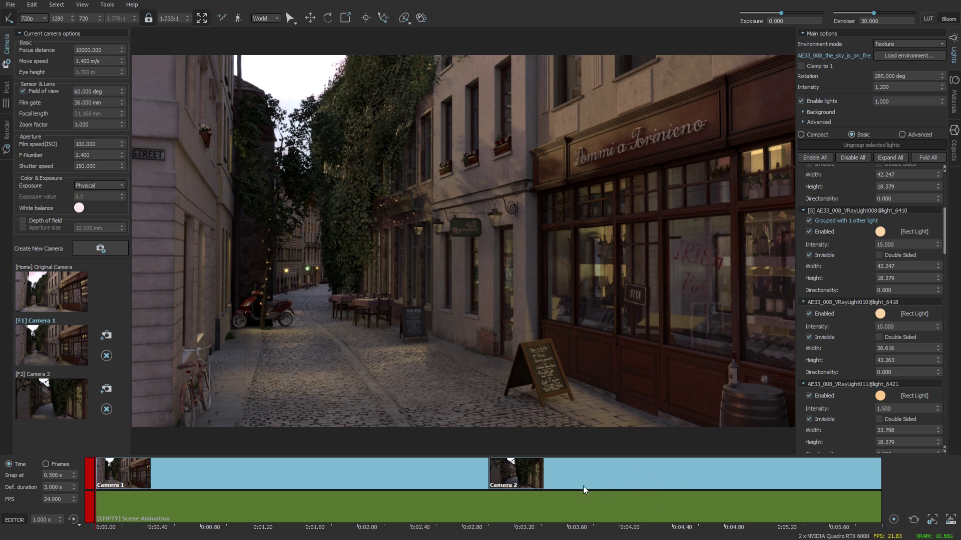
left_click_drag(108, 530, 293, 529)
Add a transition after the Camera 1 clip, and set the default duration to 2 s and snapping to 0.2 s.
right_click(265, 475)
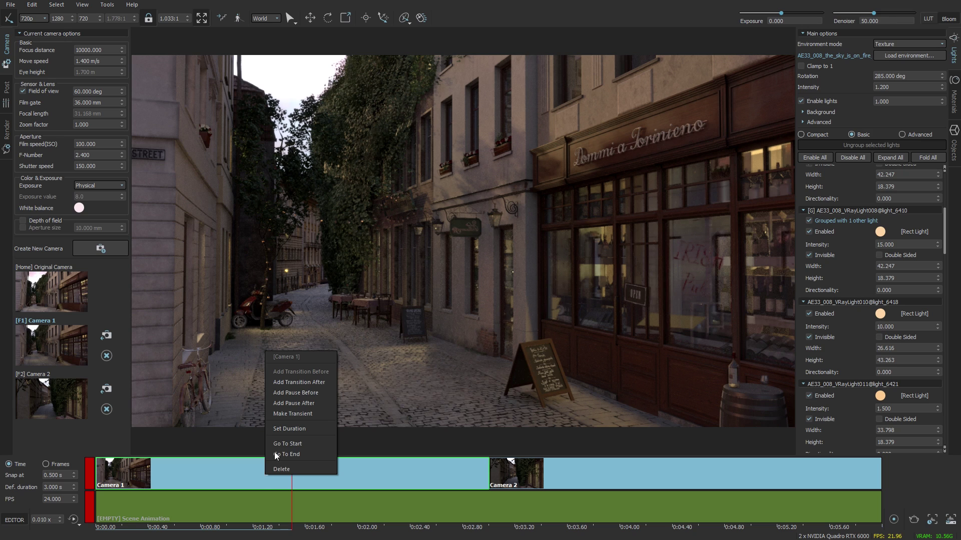
left_click(293, 383)
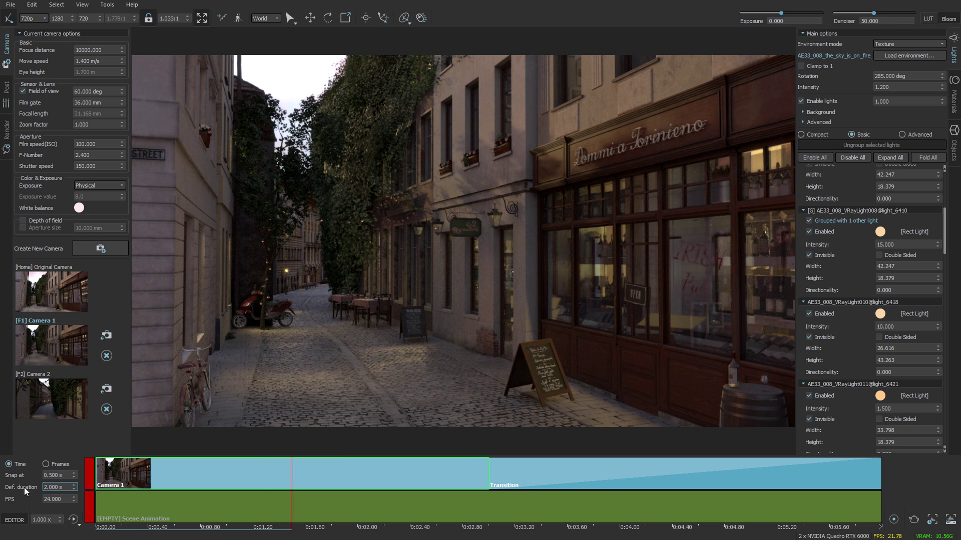
left_click(52, 474)
Shorten the Camera 1 clip to about 0.4 s, extend the transition to 5 s, and play the animation.
left_click_drag(488, 470, 153, 471)
left_click_drag(557, 474, 841, 473)
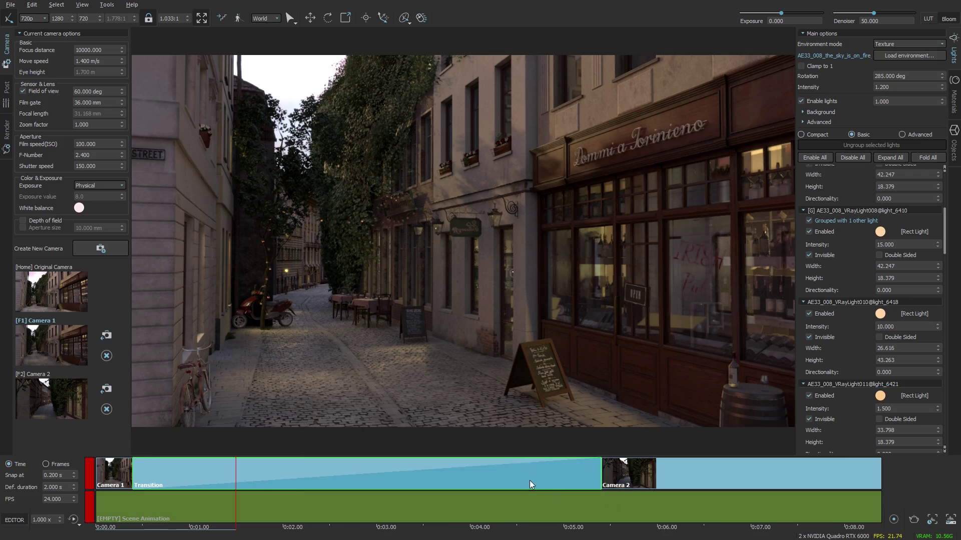
mouse_move(108, 526)
left_mouse_down()
mouse_move(243, 522)
mouse_move(122, 519)
left_mouse_up()
left_click(73, 522)
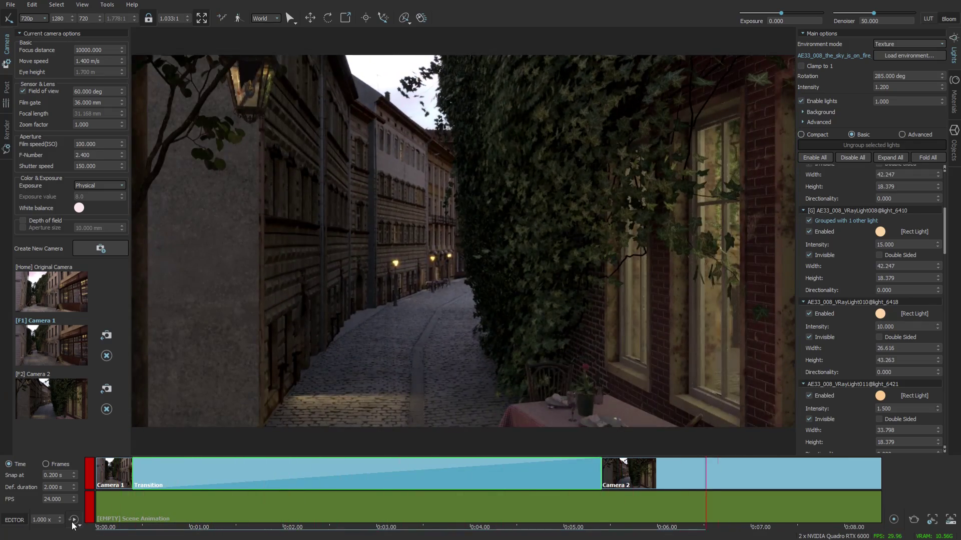
Set the transition's easing to Out Quad and play the animation from the start.
right_click(540, 471)
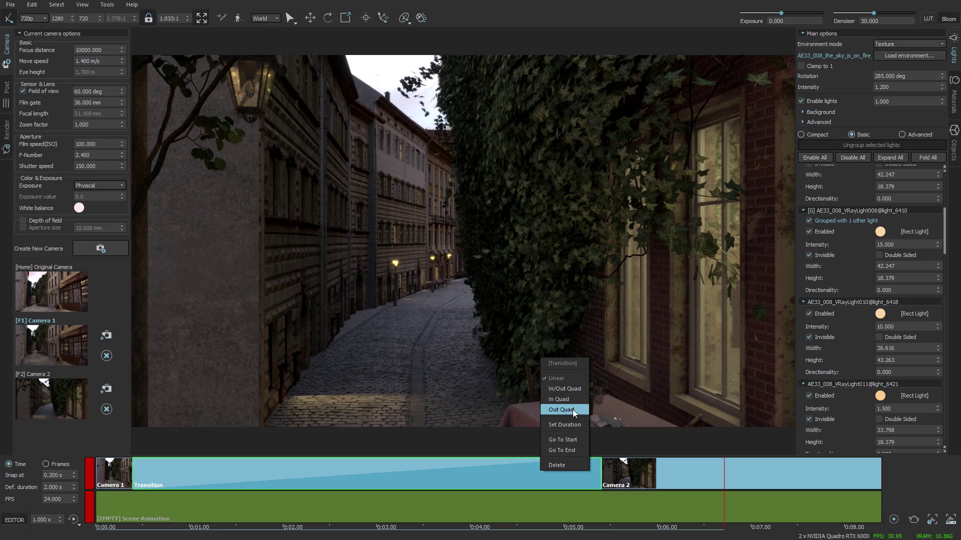
left_click(561, 410)
left_click(114, 529)
key("space")
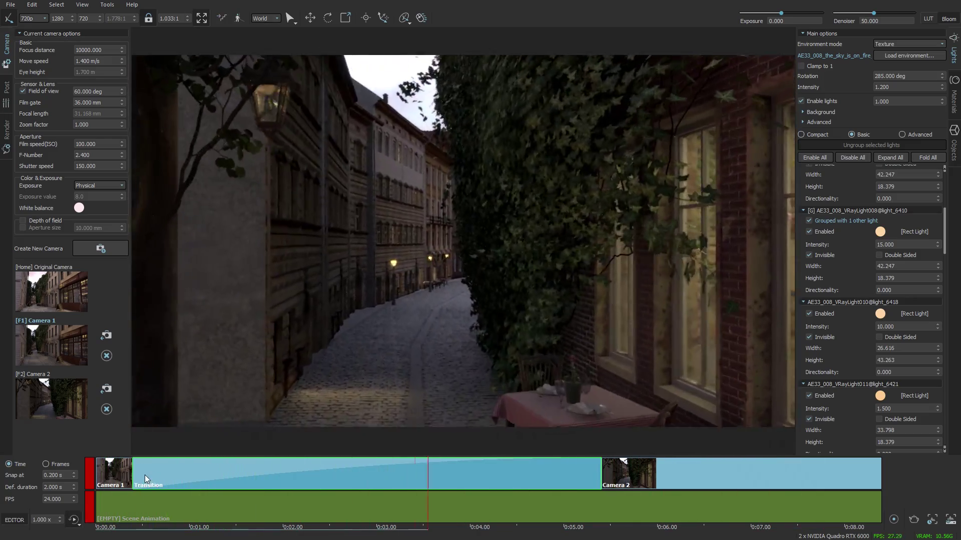
Set the transition's easing to In/Out Quad and play the animation from the start.
right_click(243, 466)
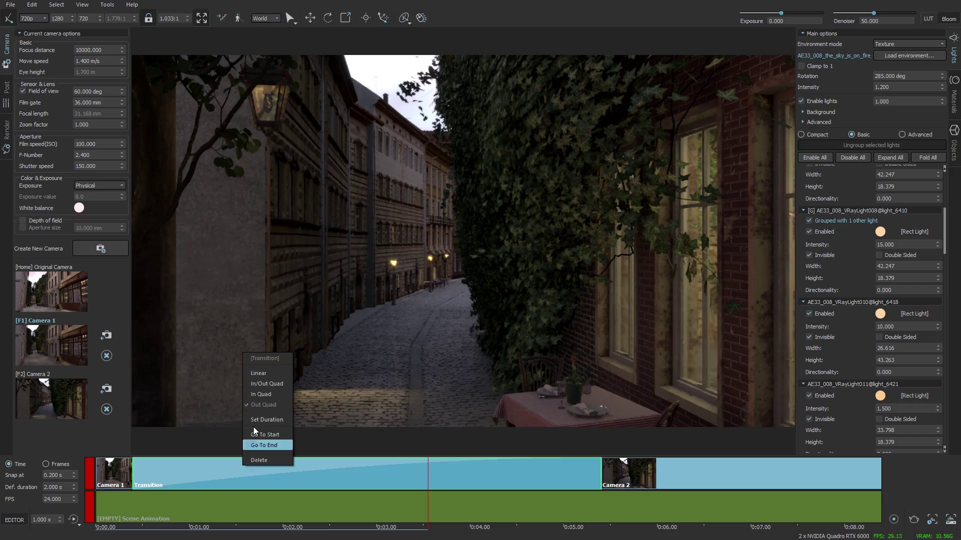
left_click(271, 387)
left_click_drag(106, 529, 90, 530)
key("space")
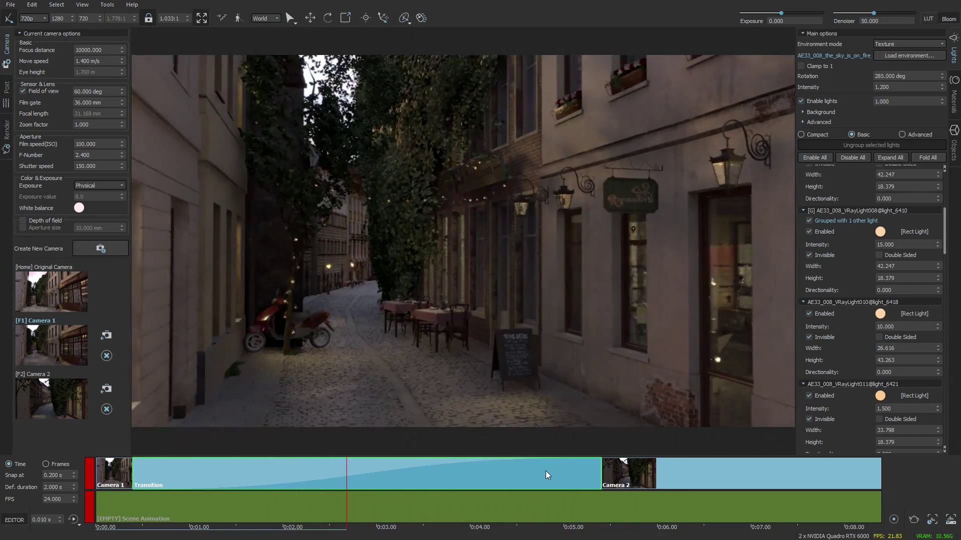
Set the transition's duration to 10 s and replay the animation from the start.
right_click(546, 470)
left_click(574, 469)
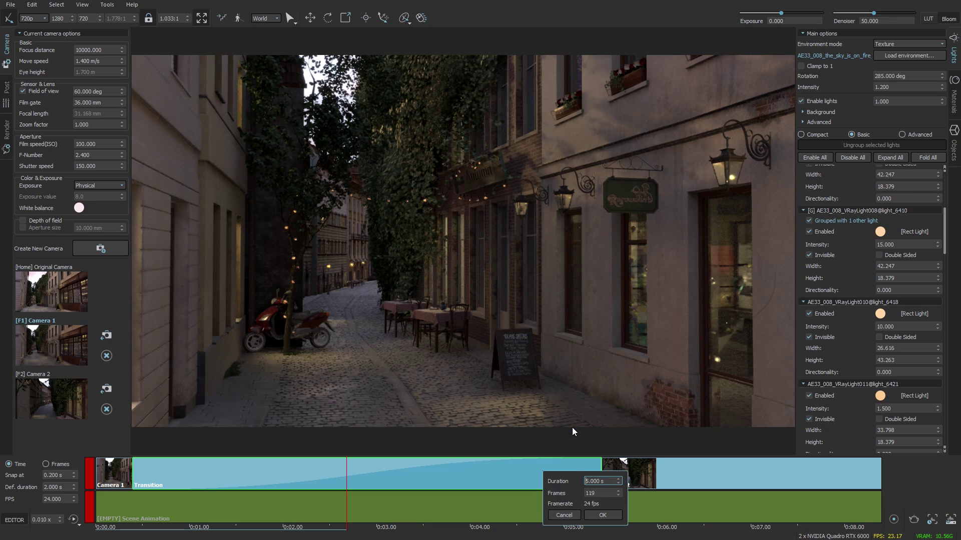
left_click_drag(590, 482, 581, 483)
type("10")
key("Return")
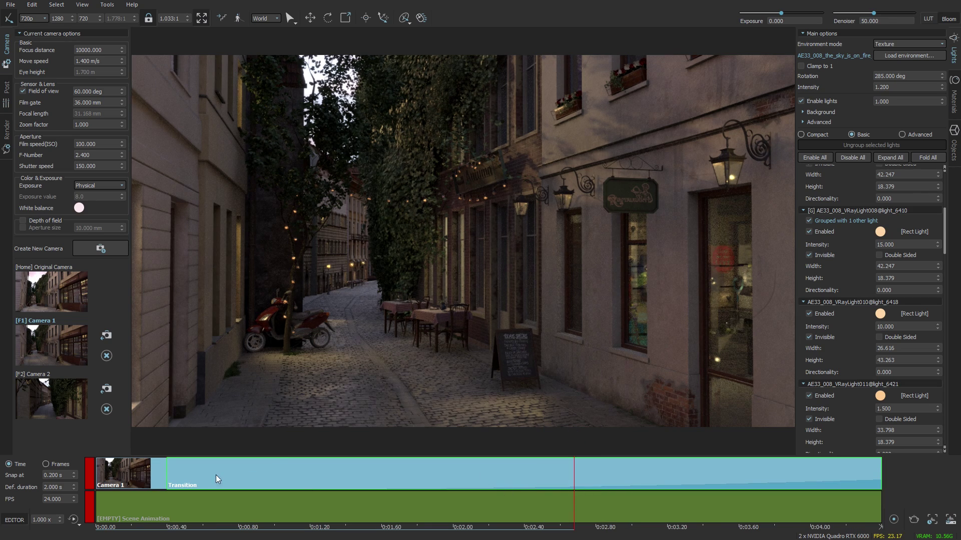
left_click(100, 529)
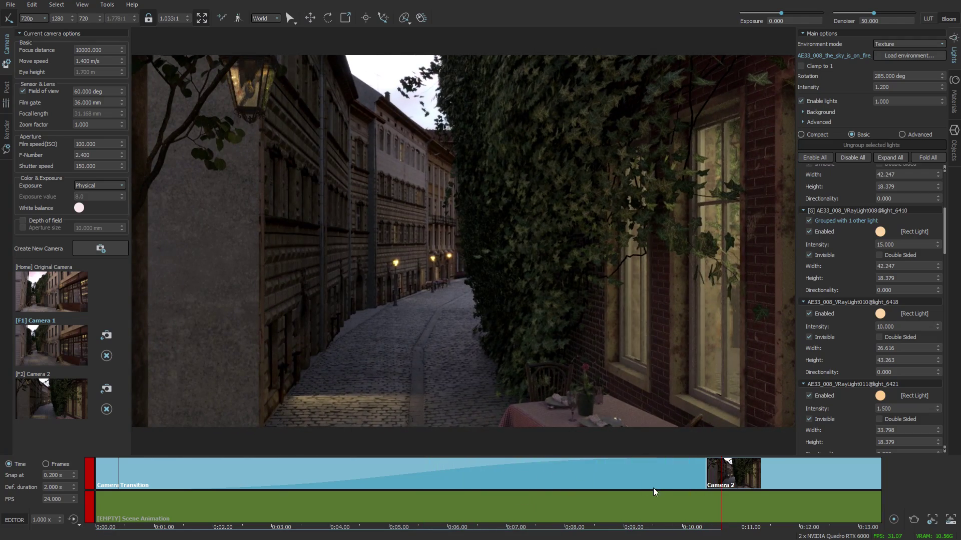
Return the playhead to the start and make the Camera 1 clip transient.
left_click(97, 529)
left_click(100, 529)
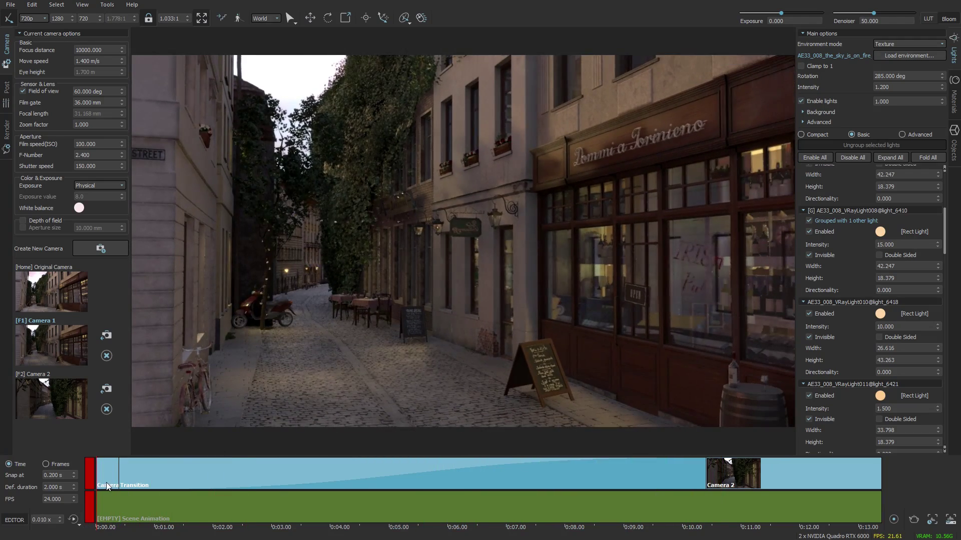
right_click(109, 472)
left_click(133, 412)
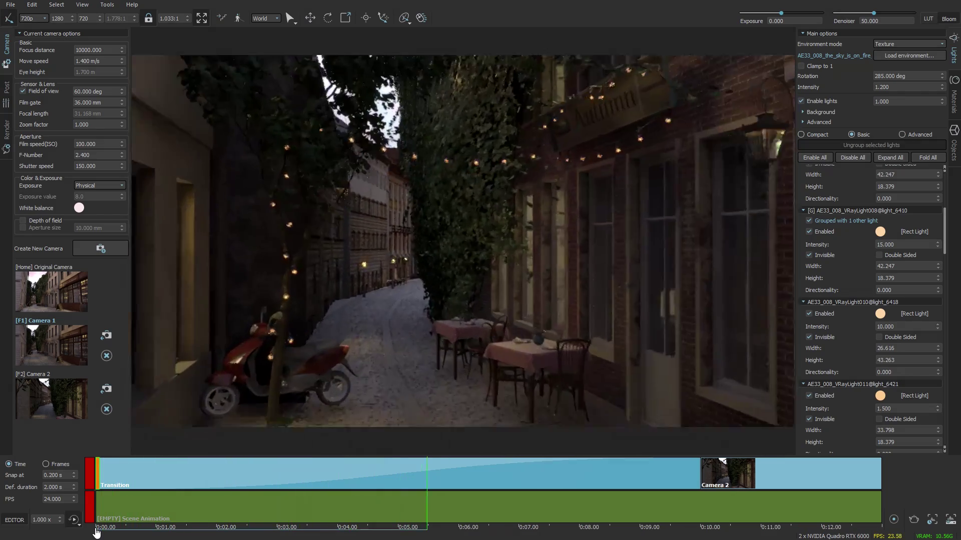
Play the animation and shorten the transition to Camera 2 to 8 s.
key("space")
left_click_drag(699, 478, 535, 479)
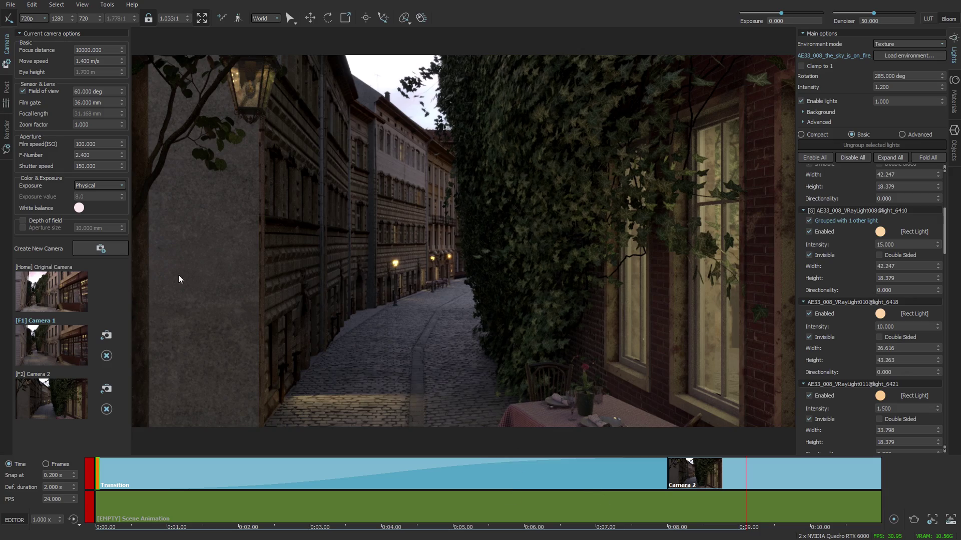
Fly the camera back along the street to the barrel with the wine bottle and glass.
left_click_drag(562, 307, 470, 290)
key("d")
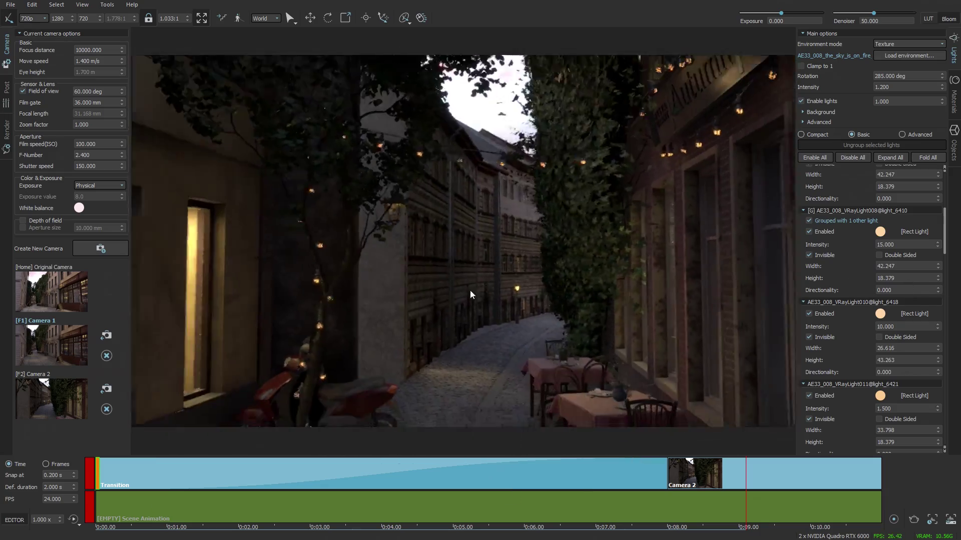
key("s")
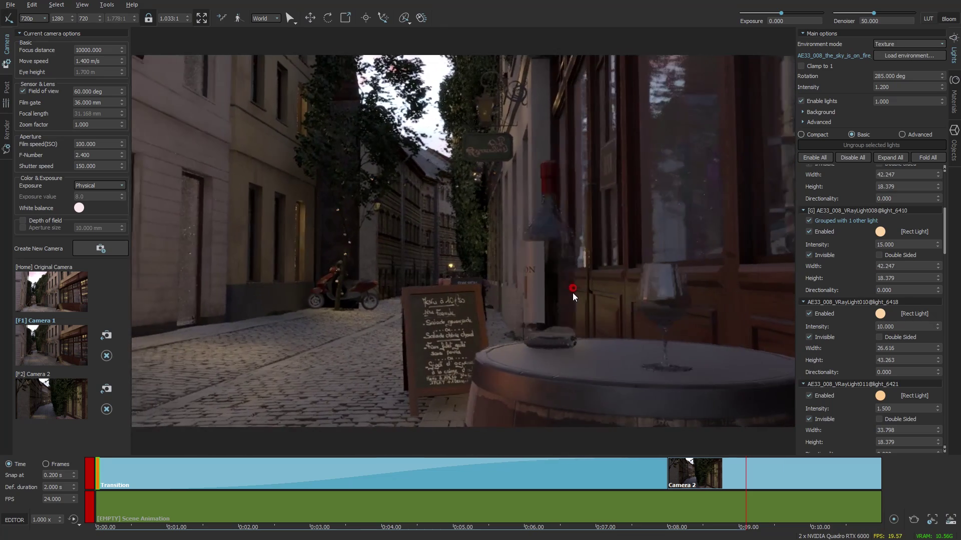
Set navigation around the selection and orbit the framed wine barrel, ending with the menu board selected.
left_click(405, 18)
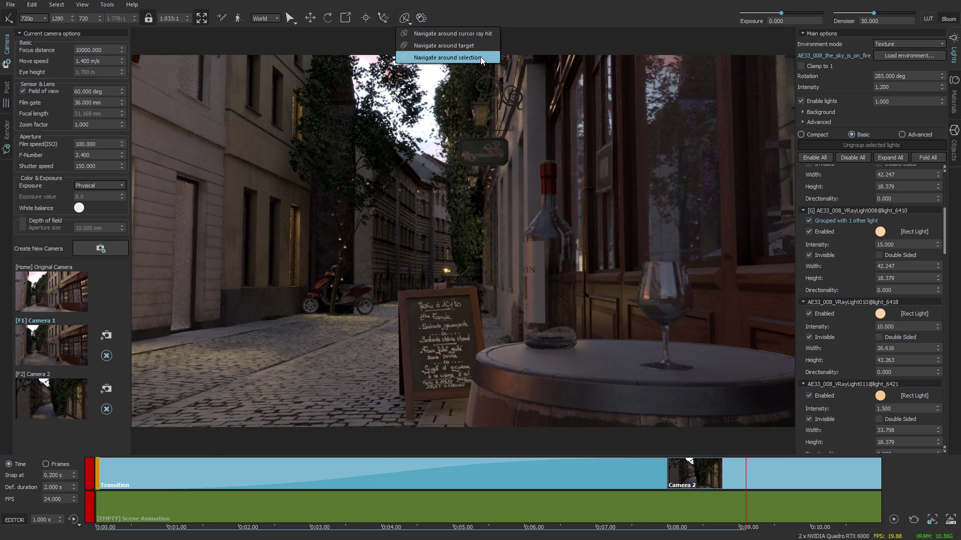
left_click(462, 57)
left_click(530, 308)
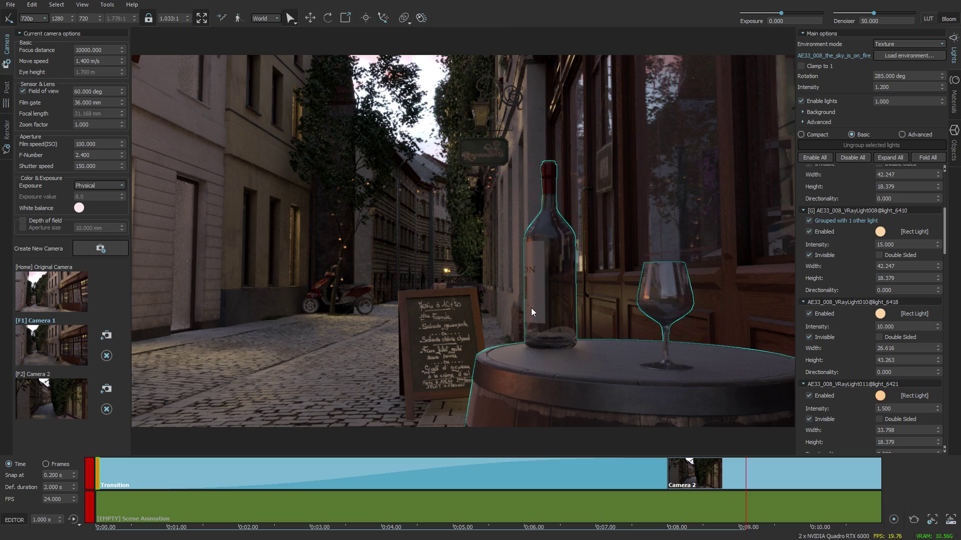
right_click_drag(552, 326, 554, 322)
key("z")
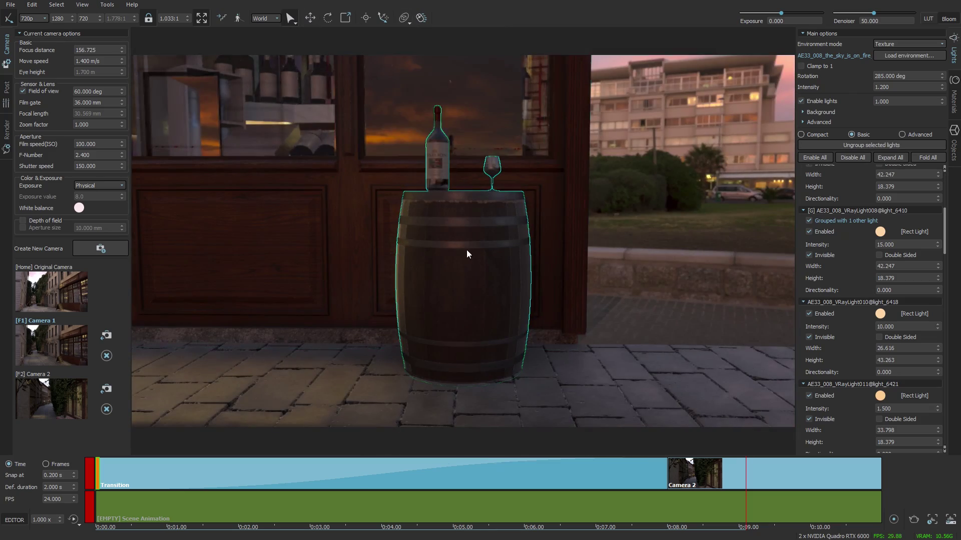
right_click_drag(527, 245, 380, 209)
left_click(270, 182)
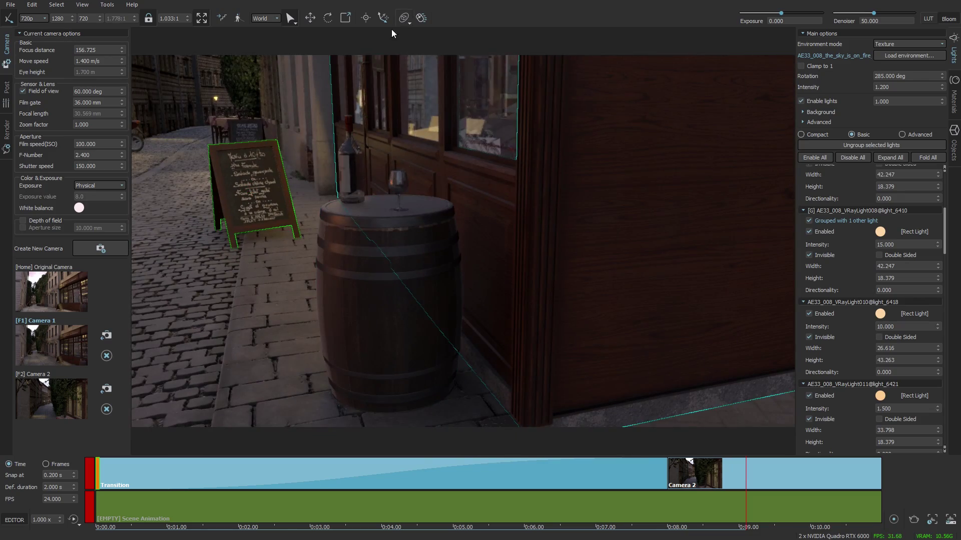
Set navigation around the cursor ray hit and compose a view of the bottle and glass on the barrel.
left_click(407, 20)
left_click(439, 34)
mouse_move(431, 214)
left_mouse_down()
mouse_move(379, 213)
mouse_move(382, 107)
mouse_move(521, 94)
mouse_move(502, 165)
mouse_move(444, 221)
mouse_move(599, 110)
left_mouse_up()
mouse_move(444, 165)
left_mouse_down()
mouse_move(367, 251)
mouse_move(486, 251)
mouse_move(472, 226)
mouse_move(466, 288)
left_mouse_up()
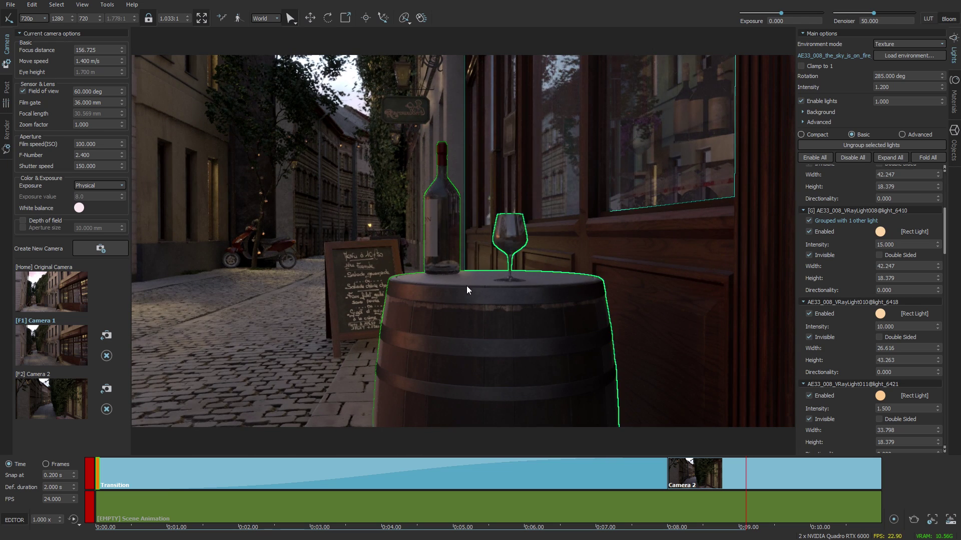
mouse_move(465, 280)
left_mouse_down()
mouse_move(504, 289)
mouse_move(479, 291)
mouse_move(542, 288)
mouse_move(496, 286)
mouse_move(526, 302)
mouse_move(479, 279)
left_mouse_up()
middle_click_drag(479, 278, 596, 290)
right_click_drag(484, 286, 483, 267)
mouse_move(483, 270)
left_mouse_down()
mouse_move(459, 283)
mouse_move(479, 260)
mouse_move(488, 263)
mouse_move(470, 273)
left_mouse_up()
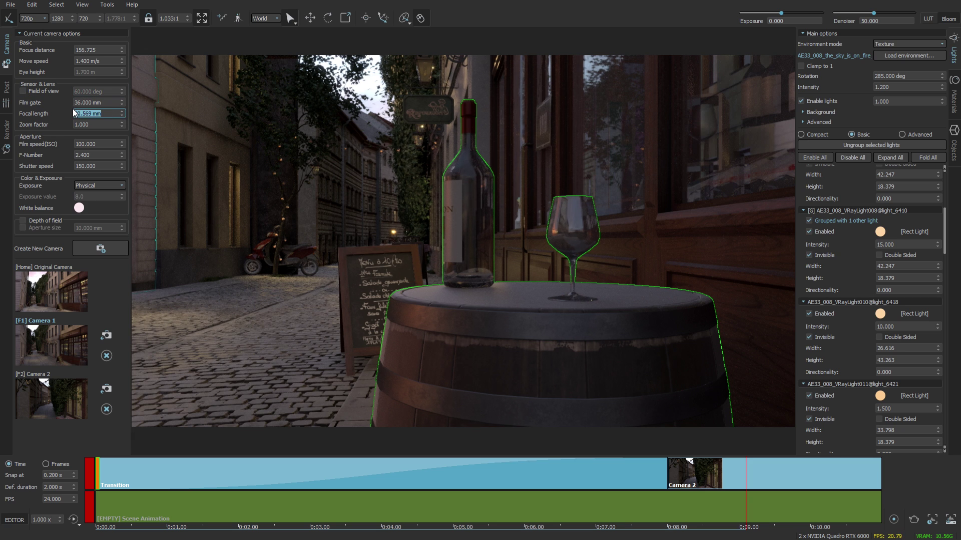
Set the focal length to 60 mm and save the reframed view of the bottle and glass as a new camera.
type("60")
key("Return")
scroll(595, 250, "down", 5)
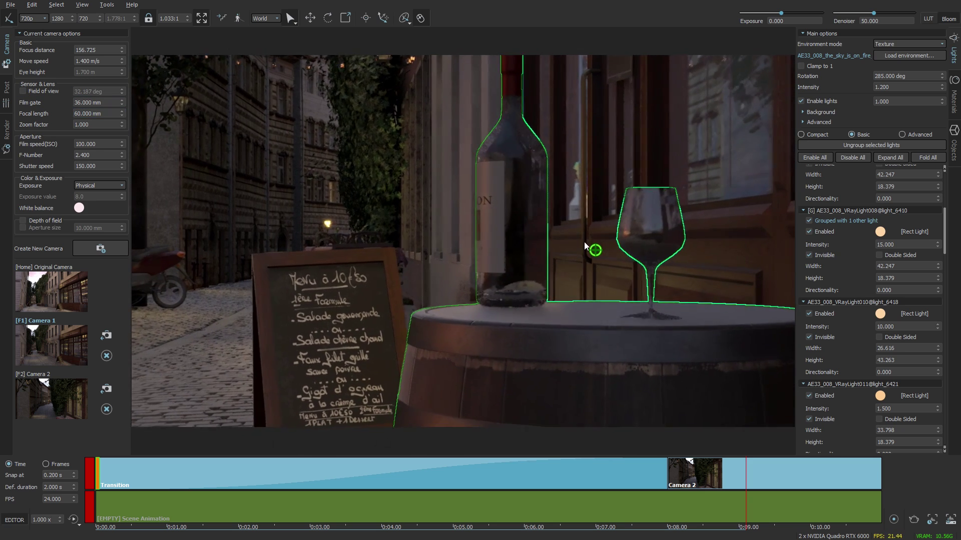
left_click_drag(584, 242, 603, 270)
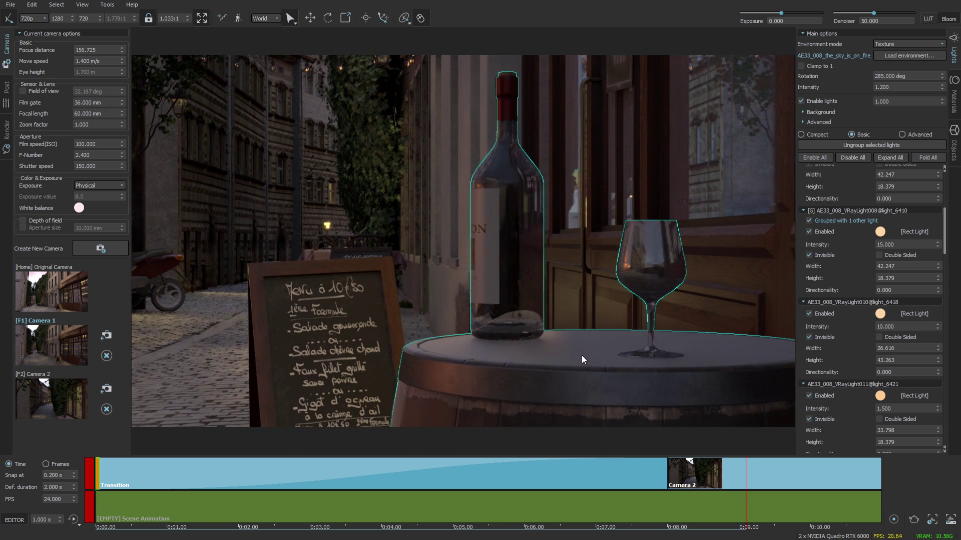
left_click(92, 252)
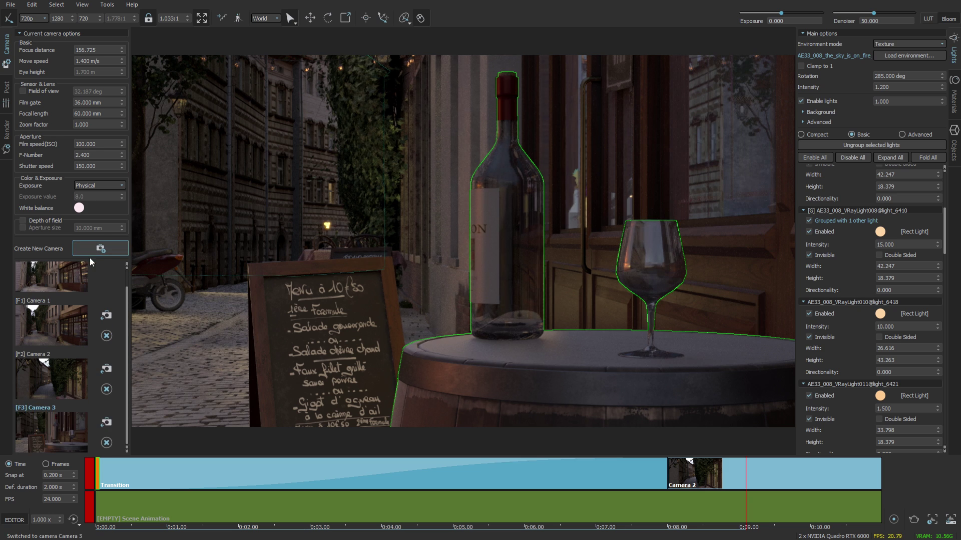
Enable depth of field, focus on the wine bottle and update Camera 3 with this setting.
left_click(22, 221)
left_click(365, 18)
left_click(515, 244)
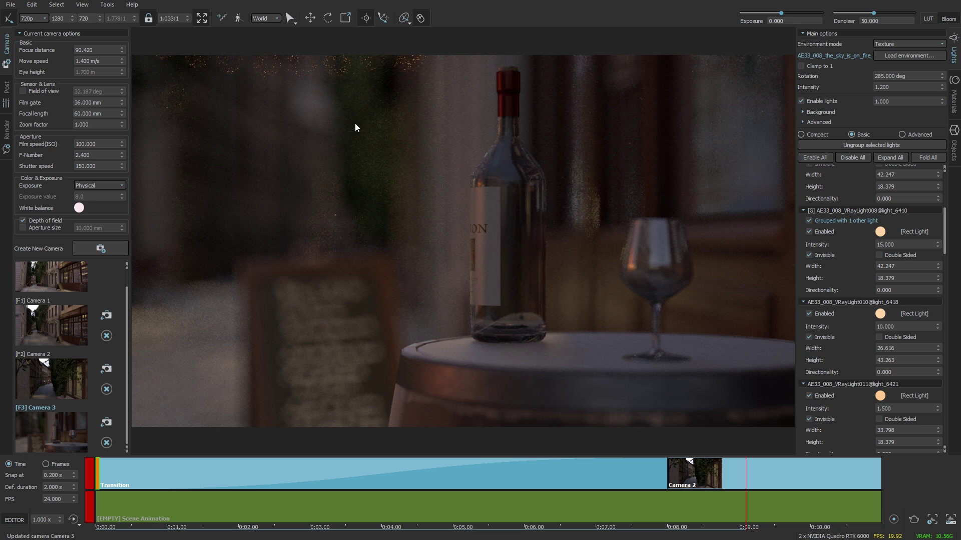
Test the focus on different objects, focus on the menu board and save the view as a new camera.
left_click(341, 316)
left_click(560, 348)
mouse_move(540, 351)
right_mouse_down()
mouse_move(524, 351)
mouse_move(594, 343)
right_mouse_up()
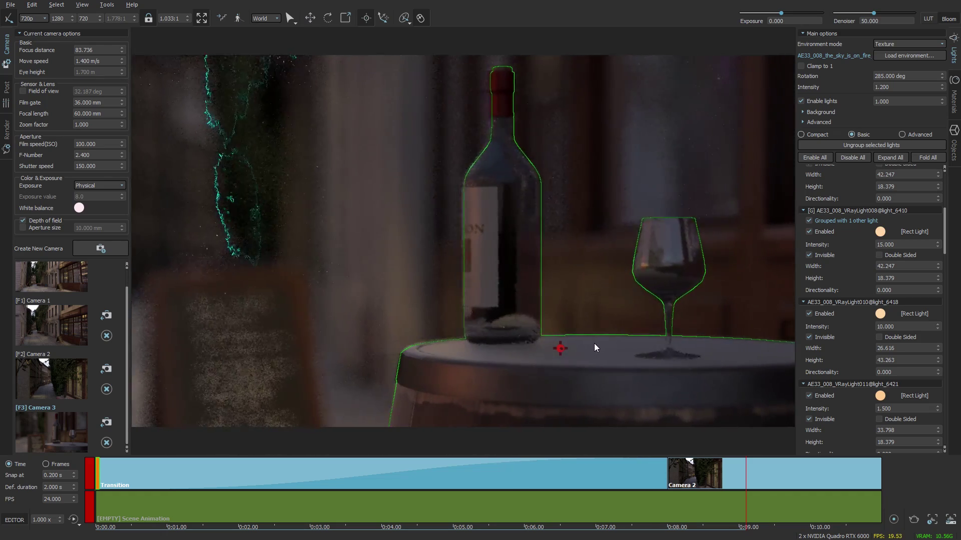
left_click_drag(590, 344, 276, 320)
left_click(100, 248)
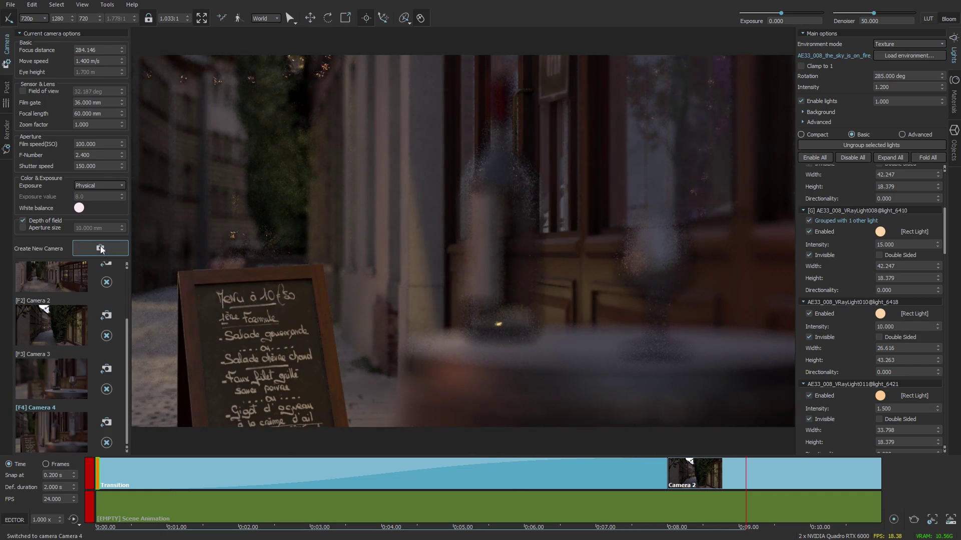
Switch to Camera 3 and back to Camera 4 to compare their focus.
left_click(60, 379)
left_click(54, 432)
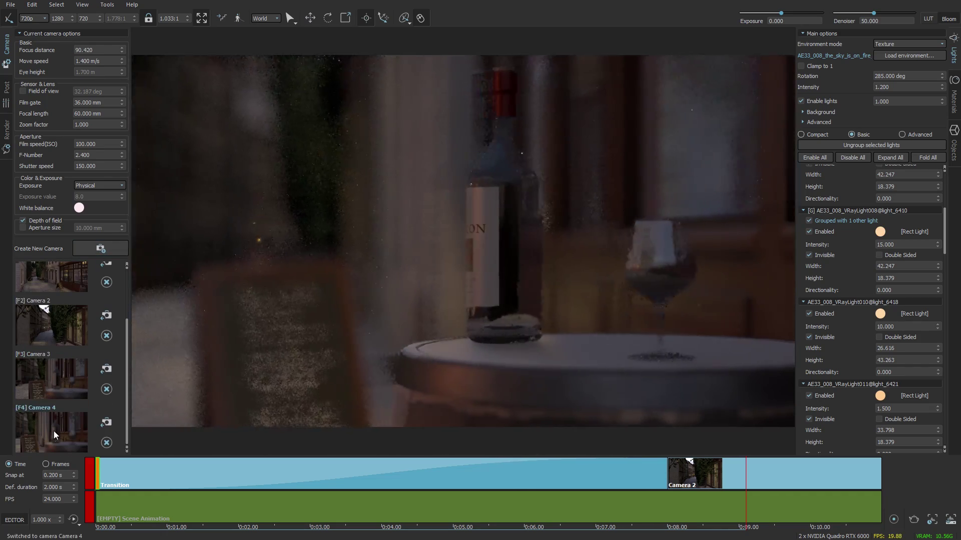
left_click(53, 430)
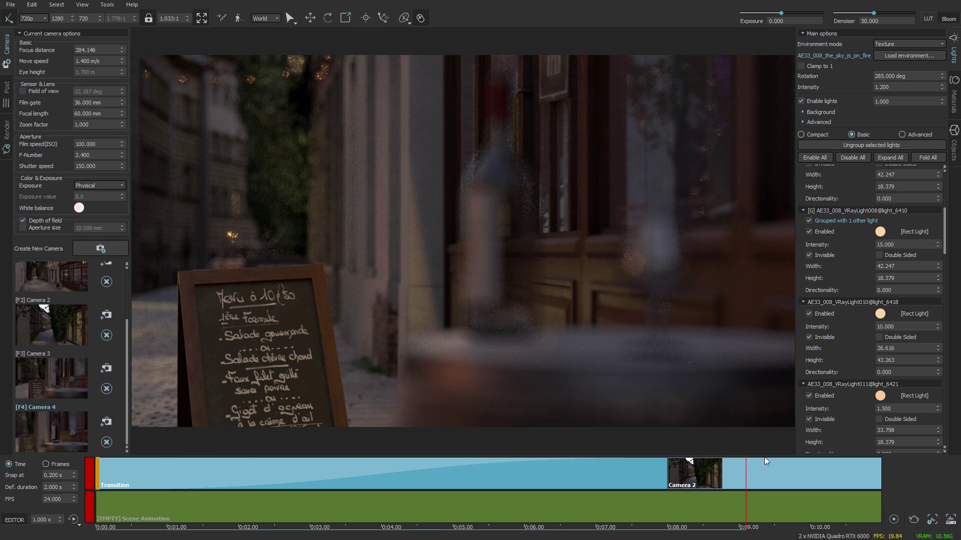
Add Camera 3 and Camera 4 to the timeline after the Camera 2 clip.
scroll(623, 479, "down", 2, "alt")
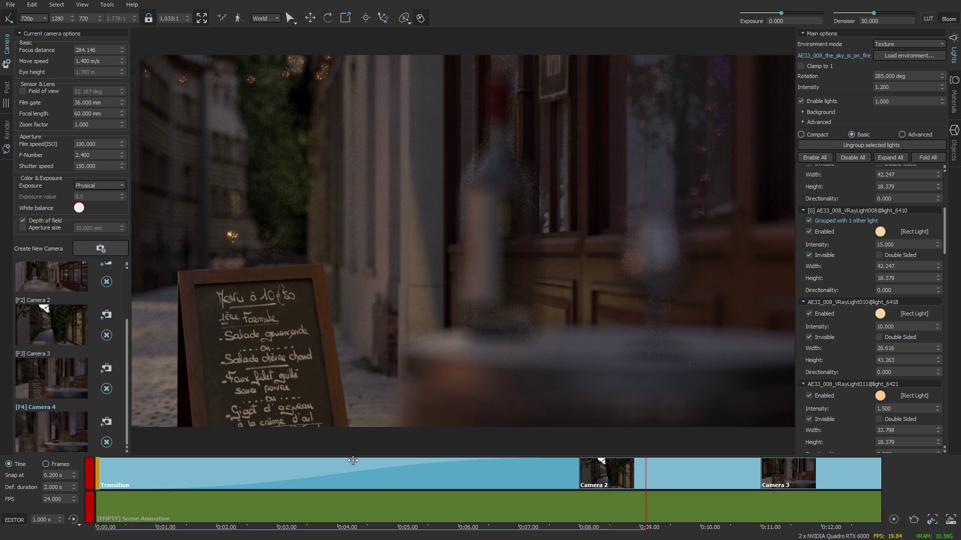
left_click_drag(864, 483, 859, 482)
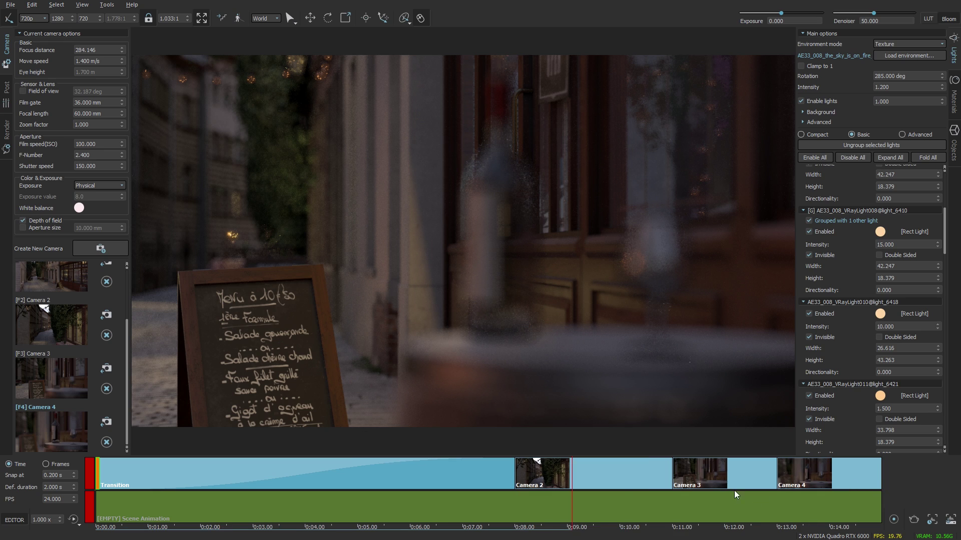
Make the Camera 2 clip transient and scrub from the transition into the Camera 3 clip.
left_click_drag(561, 530, 597, 477)
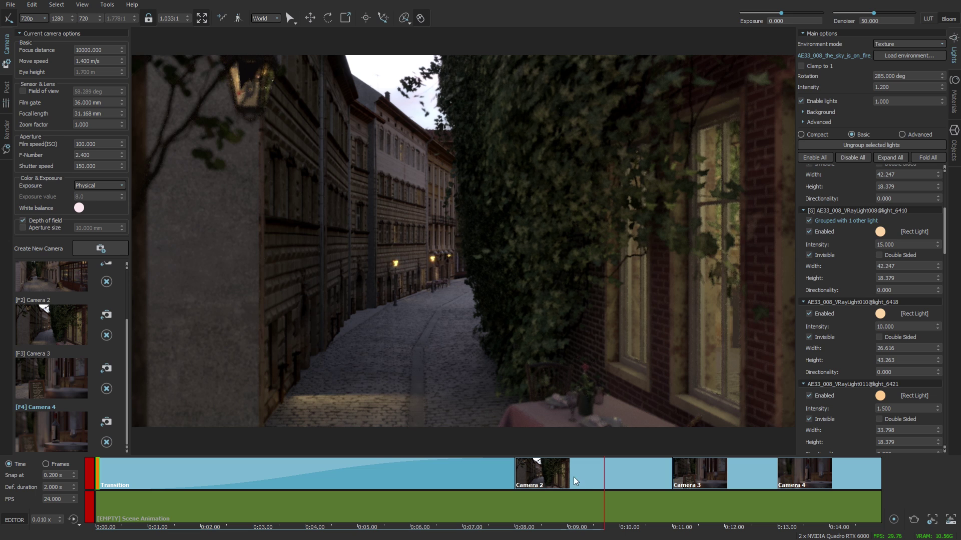
right_click(585, 481)
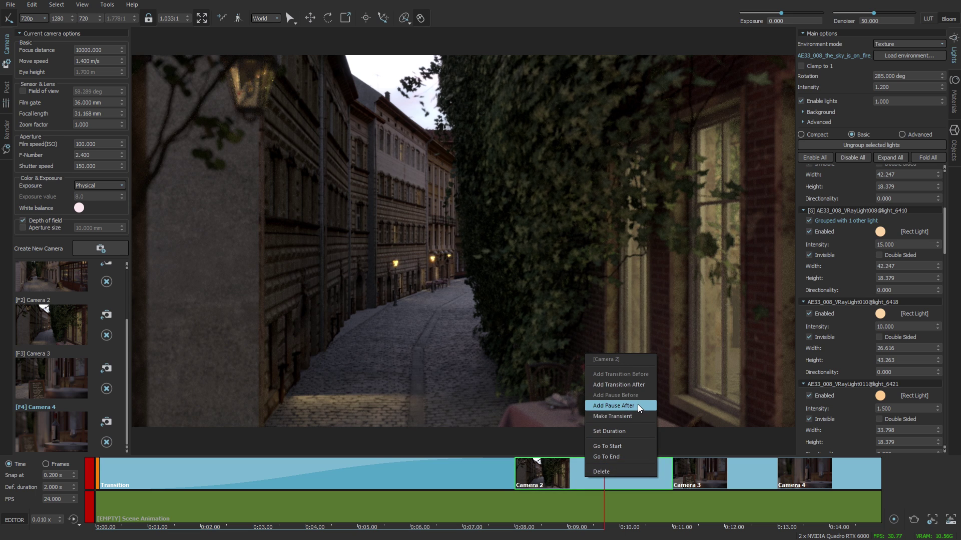
left_click(624, 415)
left_click(632, 530)
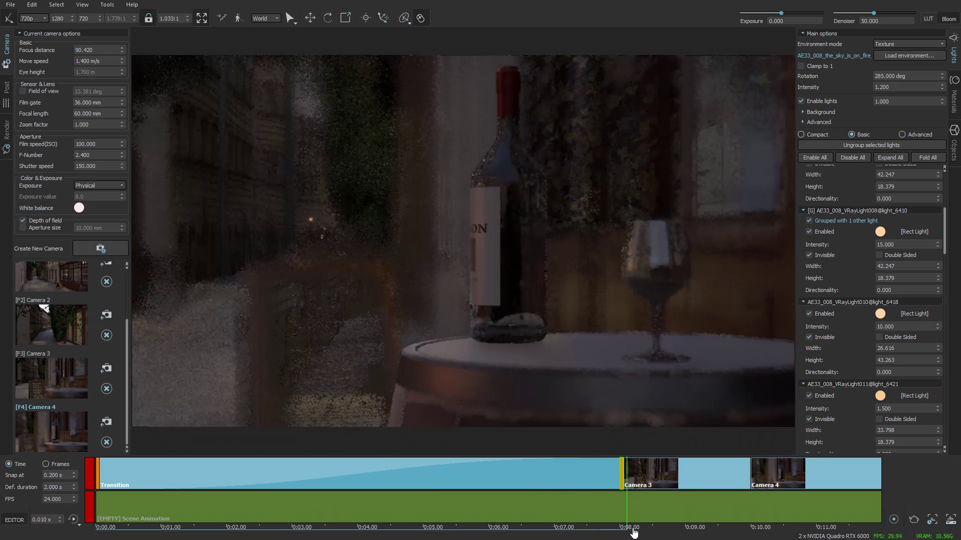
mouse_move(633, 533)
left_mouse_down()
mouse_move(541, 528)
mouse_move(647, 527)
left_mouse_up()
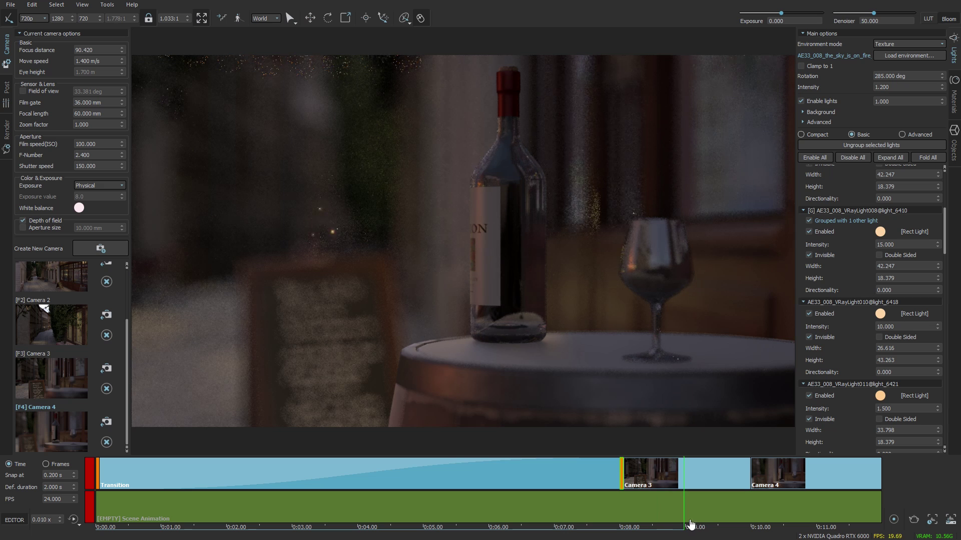
Add a transition before the Camera 4 clip and make the Camera 3 clip transient.
right_click(765, 480)
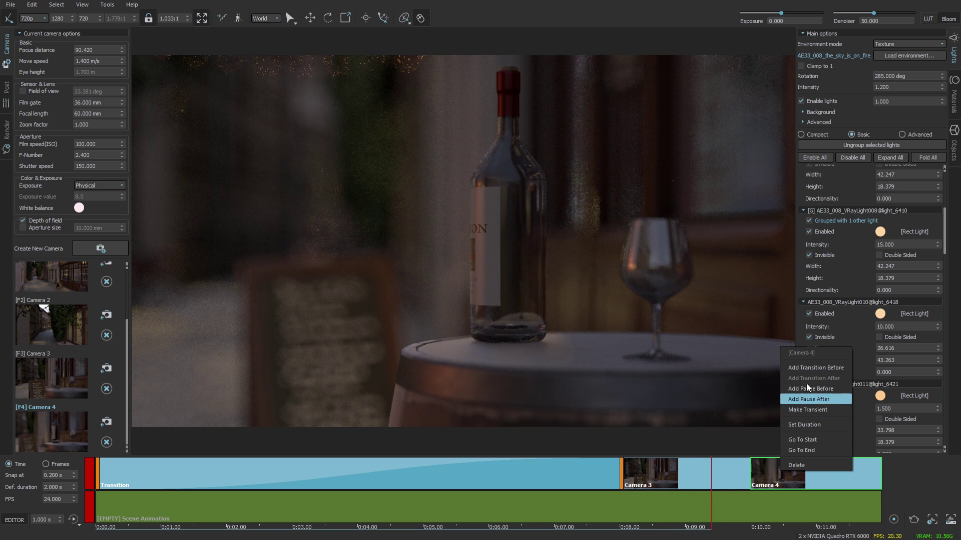
left_click(814, 371)
left_click(683, 472)
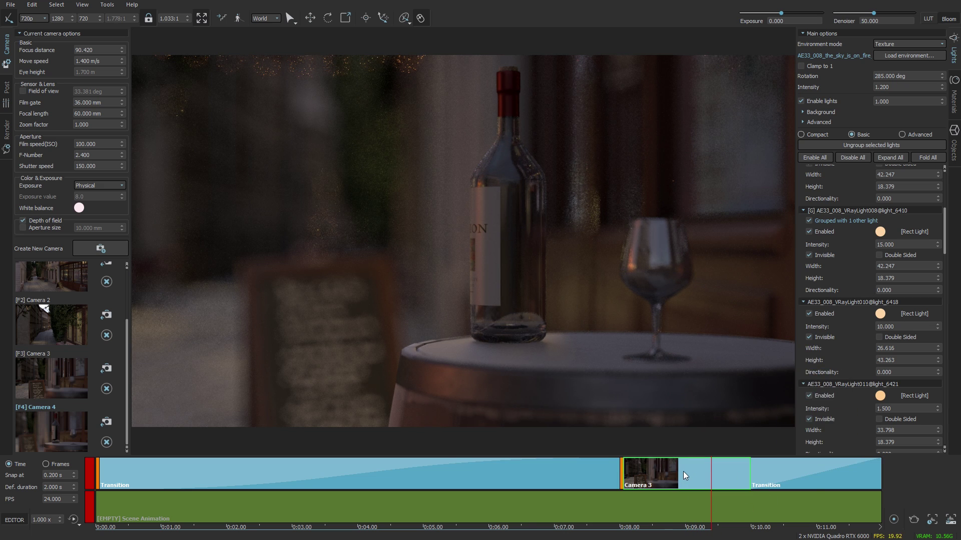
left_click_drag(630, 527, 741, 511)
right_click(714, 474)
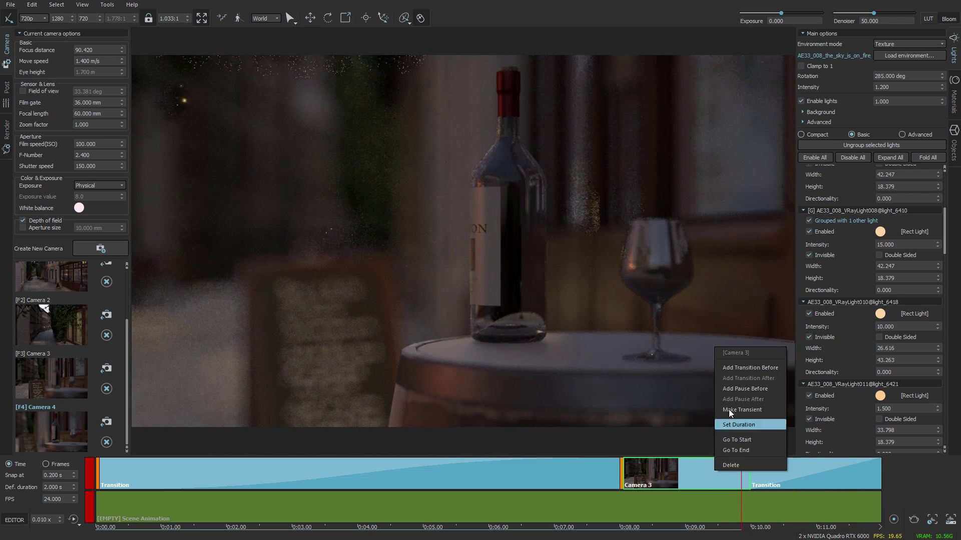
left_click(733, 411)
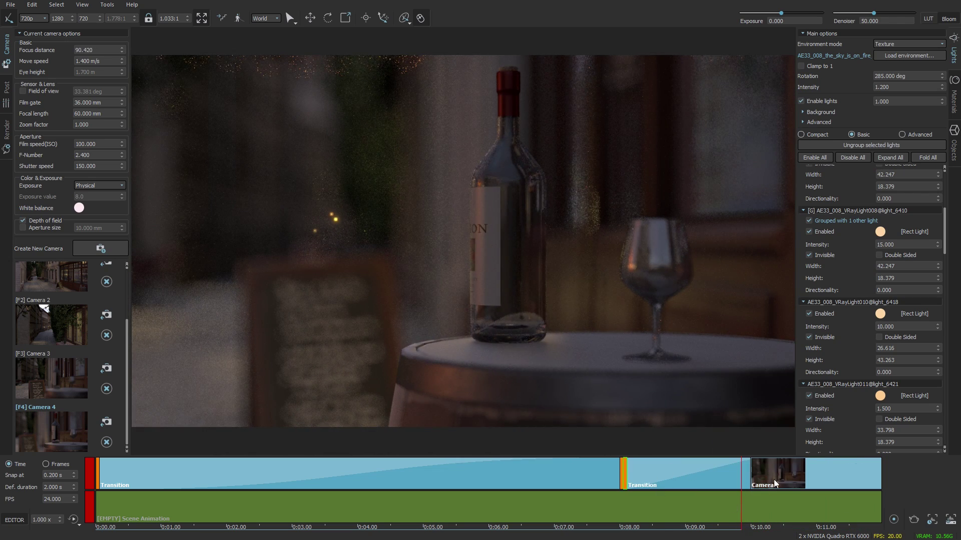
Play the animation twice from just before the Camera 3 marker through to Camera 4.
mouse_move(607, 529)
left_mouse_down()
mouse_move(663, 518)
mouse_move(605, 511)
left_mouse_up()
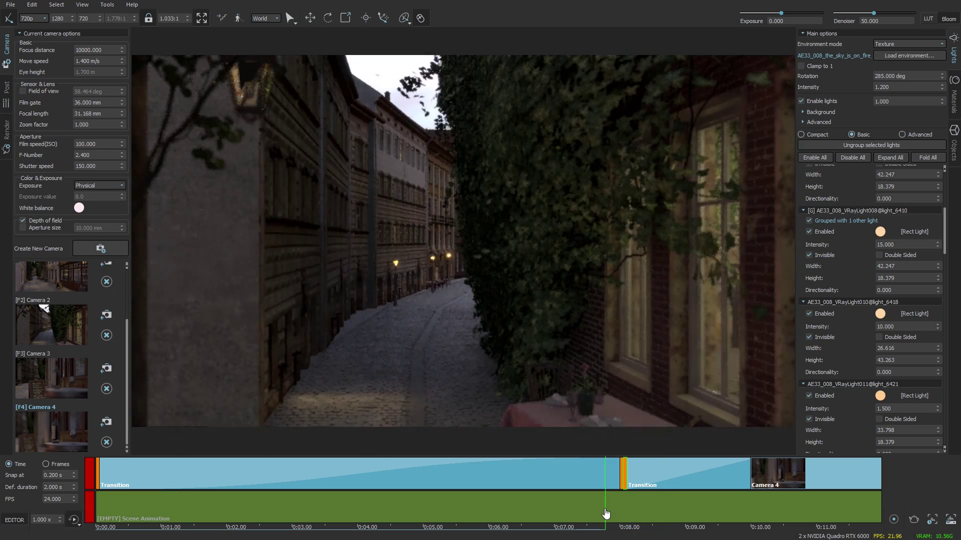
key("space")
key("space")
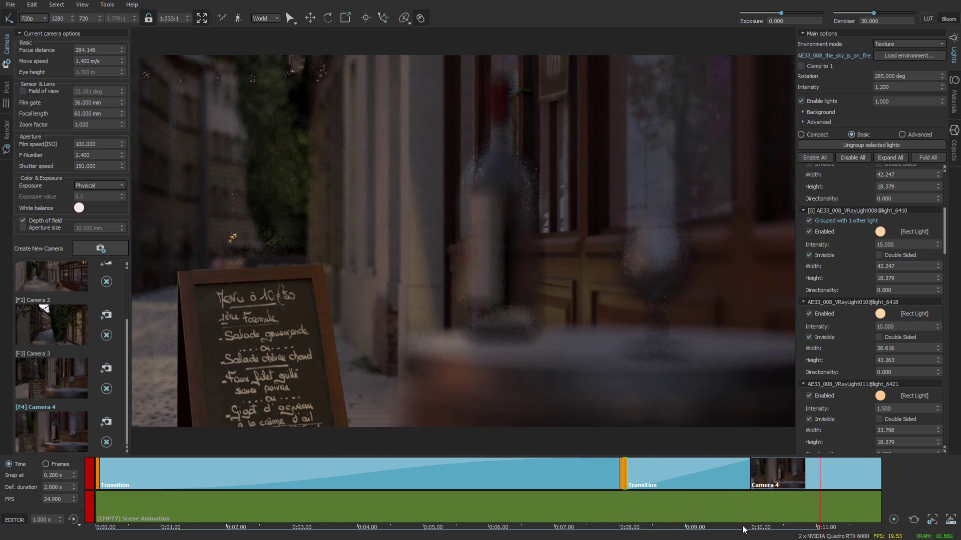
left_click_drag(742, 526, 612, 522)
key("space")
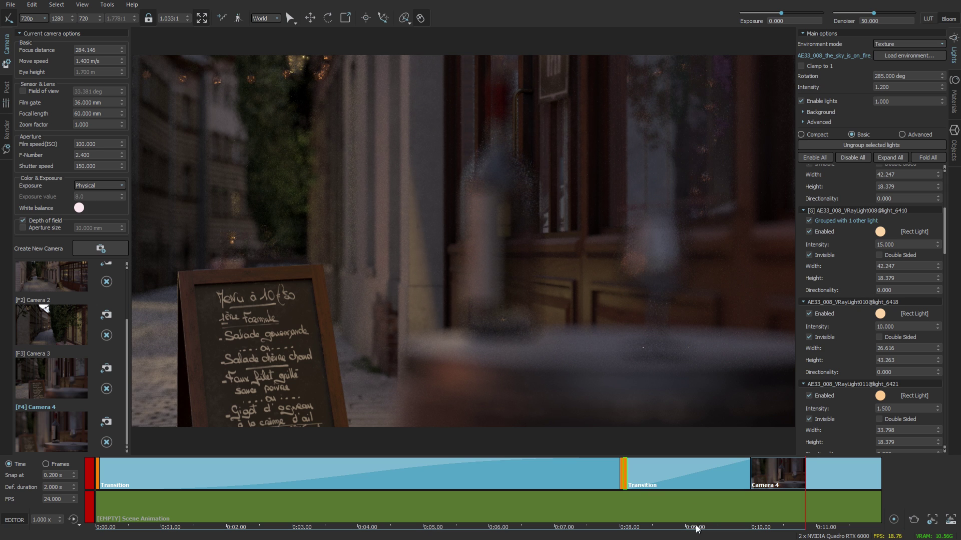
Try an f-number of 3.425 near the start of the Camera 3 to Camera 4 transition and undo it.
left_click_drag(697, 529, 630, 528)
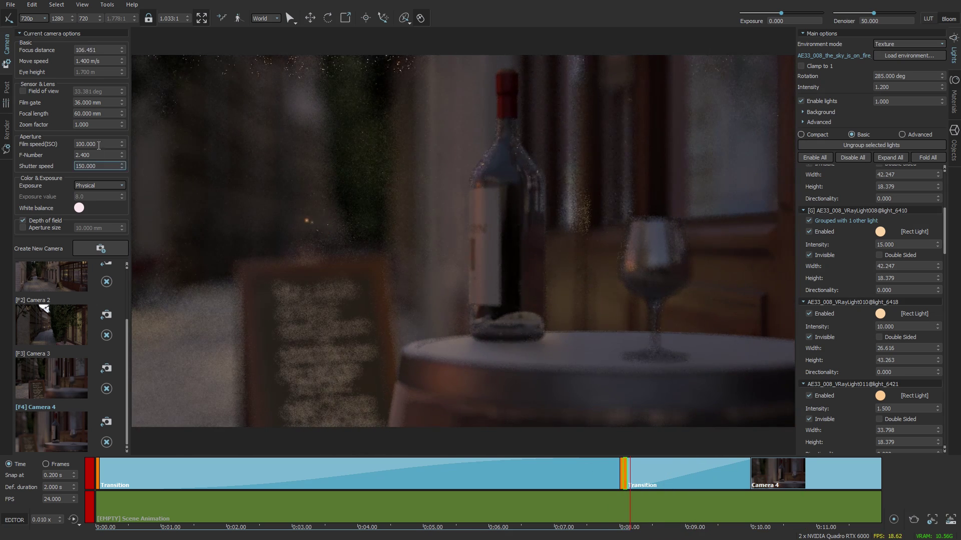
double_click(109, 156)
type("3.350")
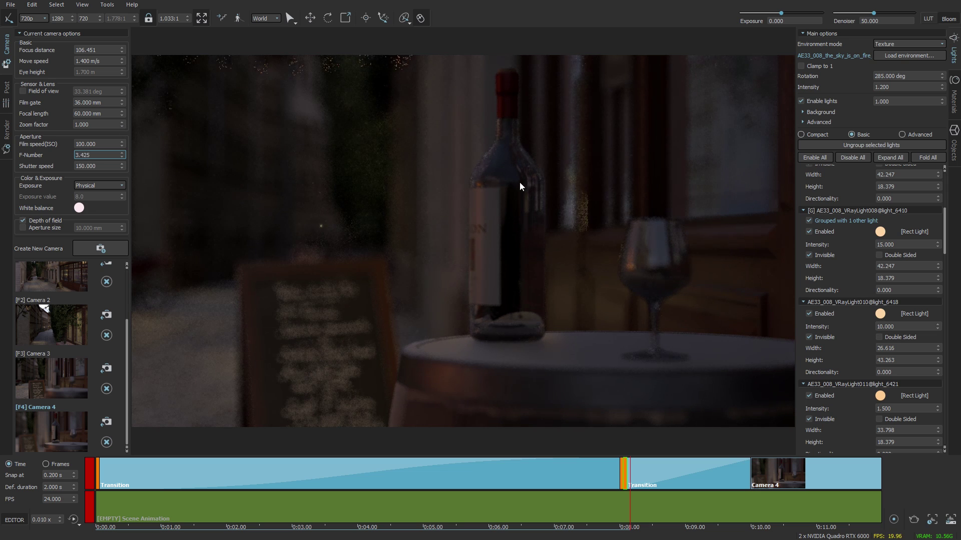
key("ctrl+z")
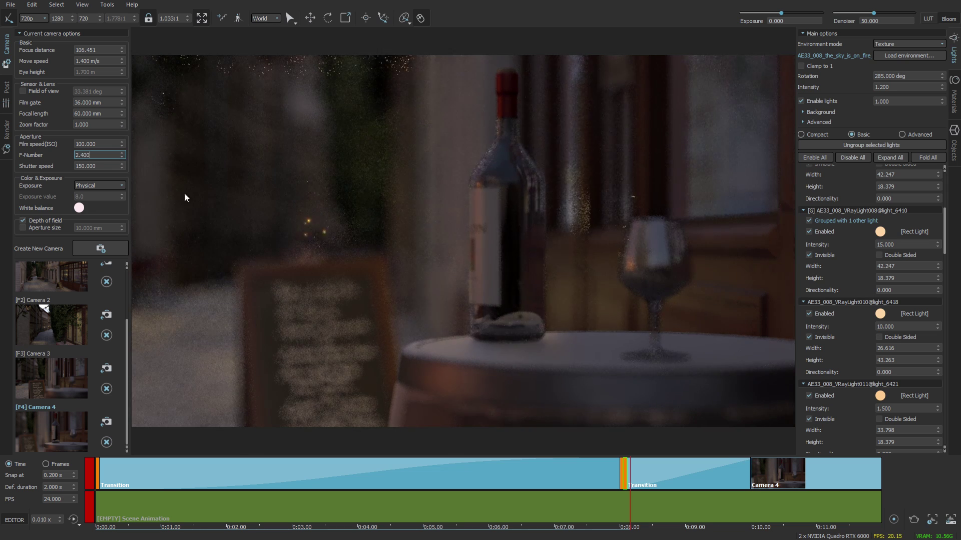
Switch to Camera 3 and override its aperture size with 10 mm.
left_click(38, 228)
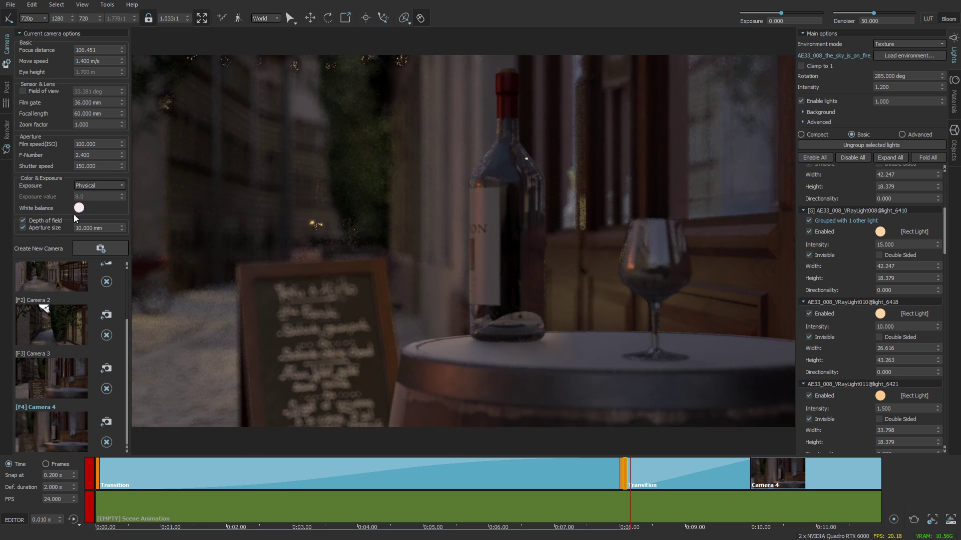
mouse_move(633, 528)
left_mouse_down()
mouse_move(646, 523)
mouse_move(630, 515)
left_mouse_up()
double_click(65, 373)
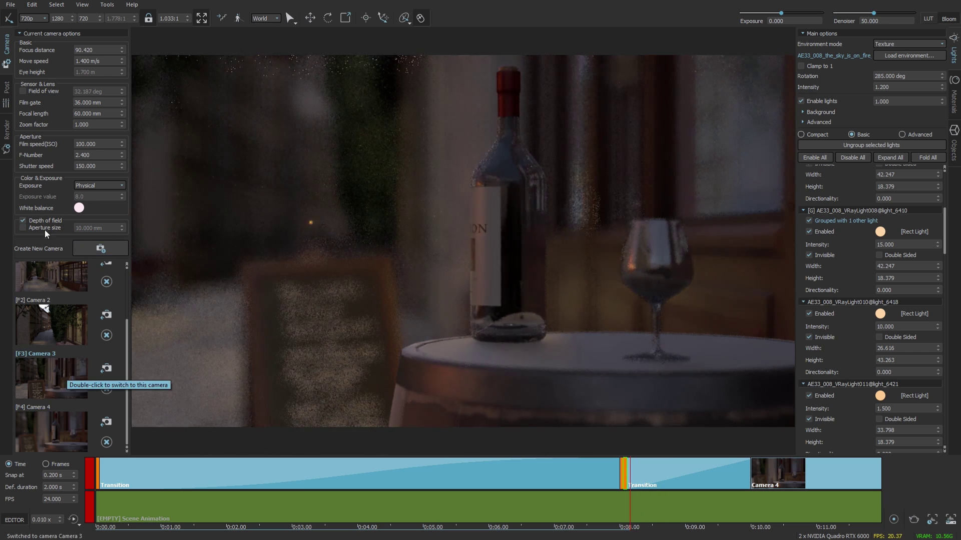
left_click(24, 230)
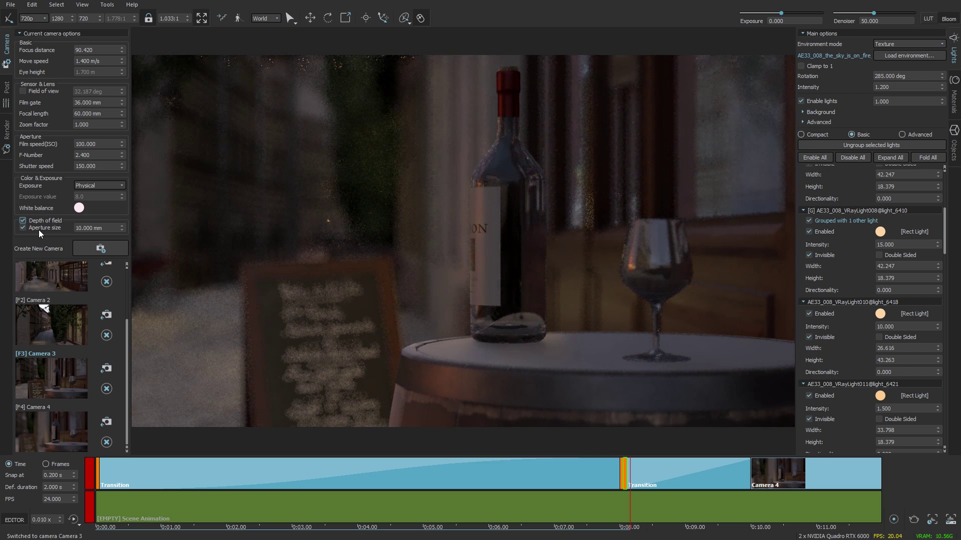
Override the aperture size with 10 mm on Camera 4, update that saved camera, and run the timeline through to the Camera 4 clip.
double_click(54, 434)
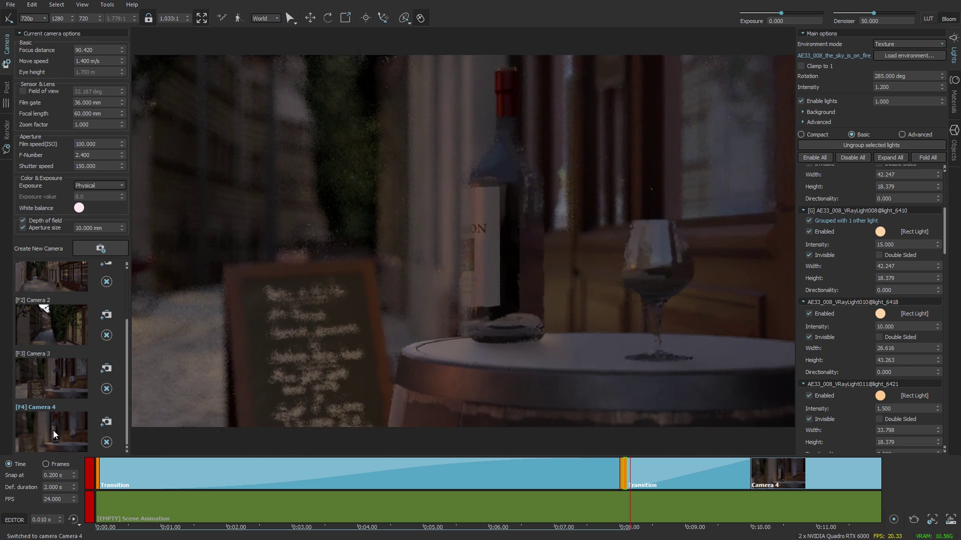
left_click(23, 229)
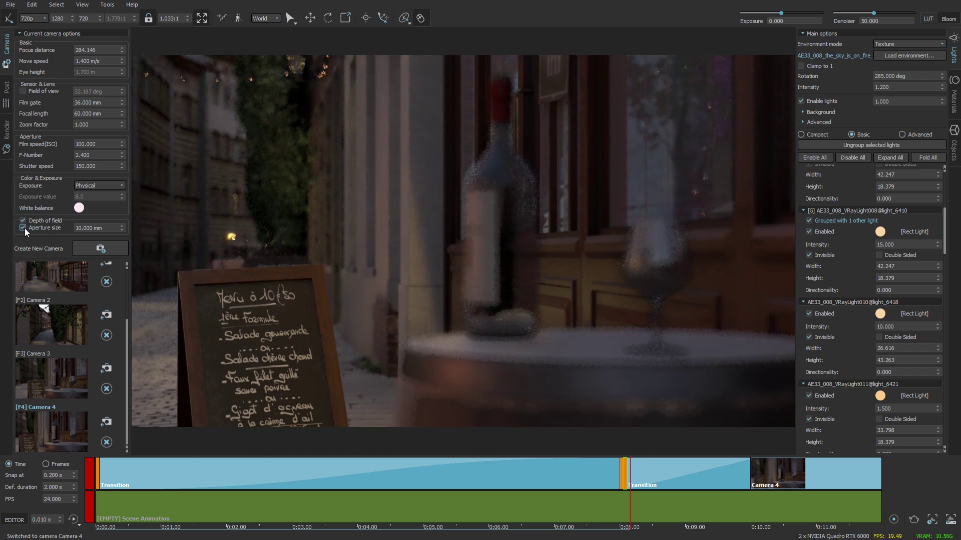
left_click(106, 423)
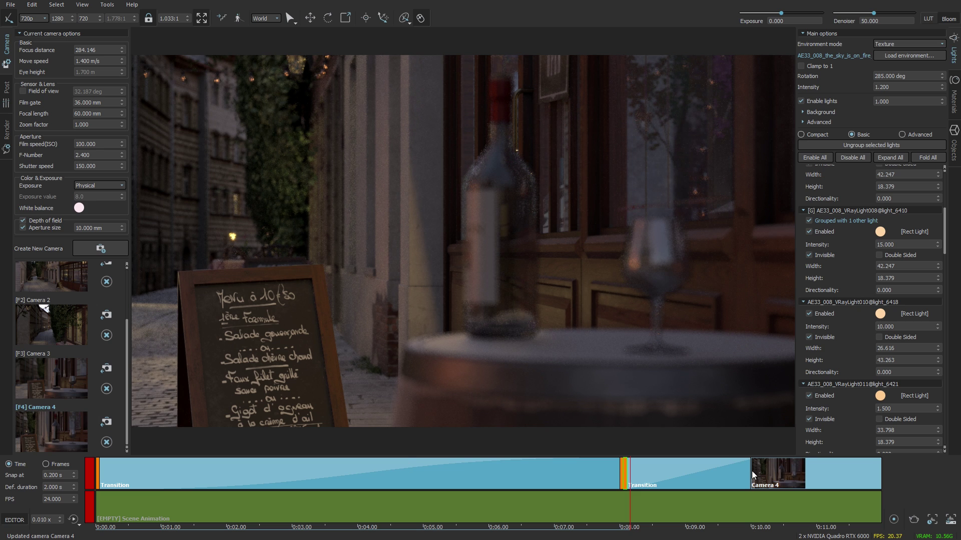
left_click_drag(631, 527, 611, 489)
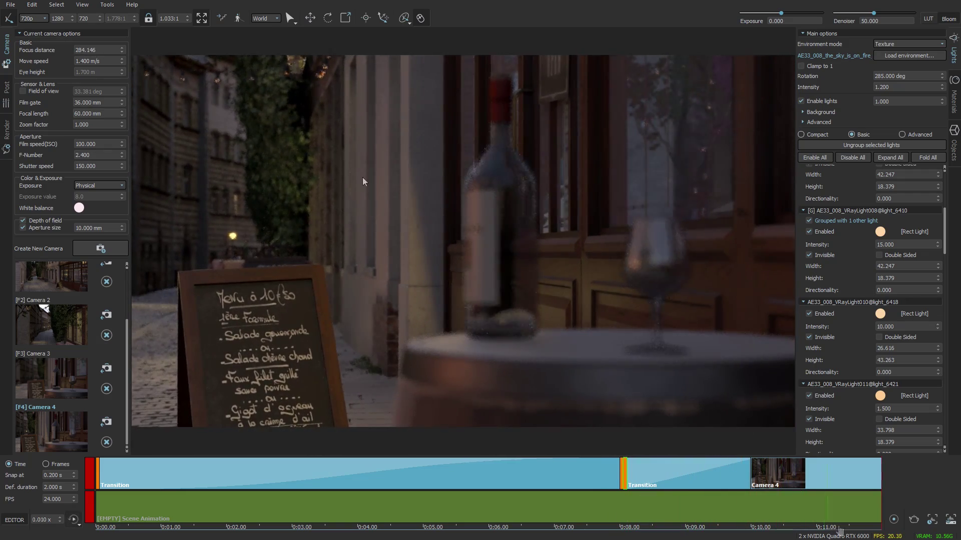
Fly the camera away from the wine table and up to the string lights hanging over the street.
left_click_drag(362, 178, 395, 251)
key("w")
mouse_move(395, 227)
right_mouse_down()
mouse_move(481, 327)
mouse_move(414, 268)
right_mouse_up()
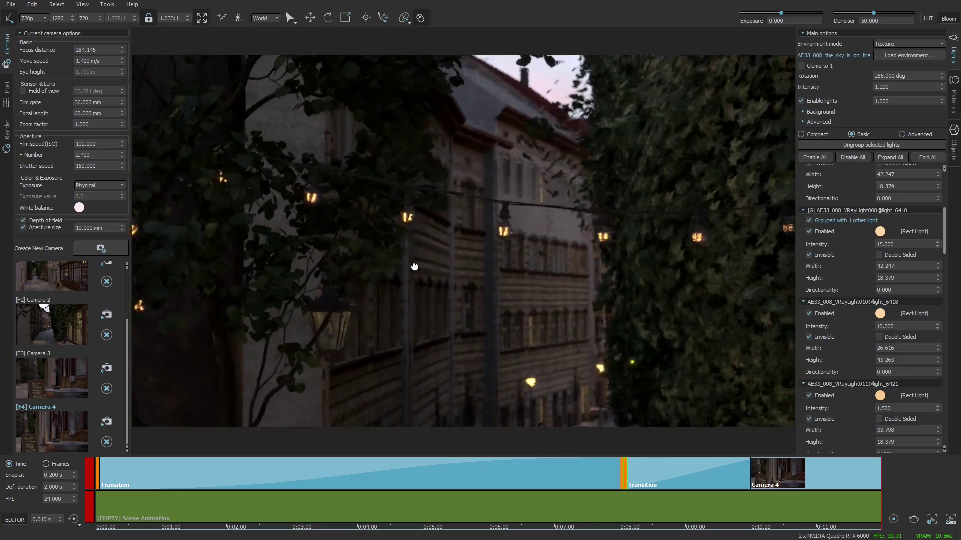
middle_click_drag(413, 268, 588, 289)
left_click_drag(588, 289, 537, 280)
middle_click_drag(1, 320, 440, 281)
Frame the row of glowing bulbs under the roof edge and roll the camera to a tilted view.
left_click(411, 22)
left_click(421, 19)
scroll(582, 191, "up", 3)
middle_click_drag(582, 191, 522, 324)
scroll(532, 237, "down", 3)
scroll(541, 283, "down", 3)
scroll(541, 281, "up", 4)
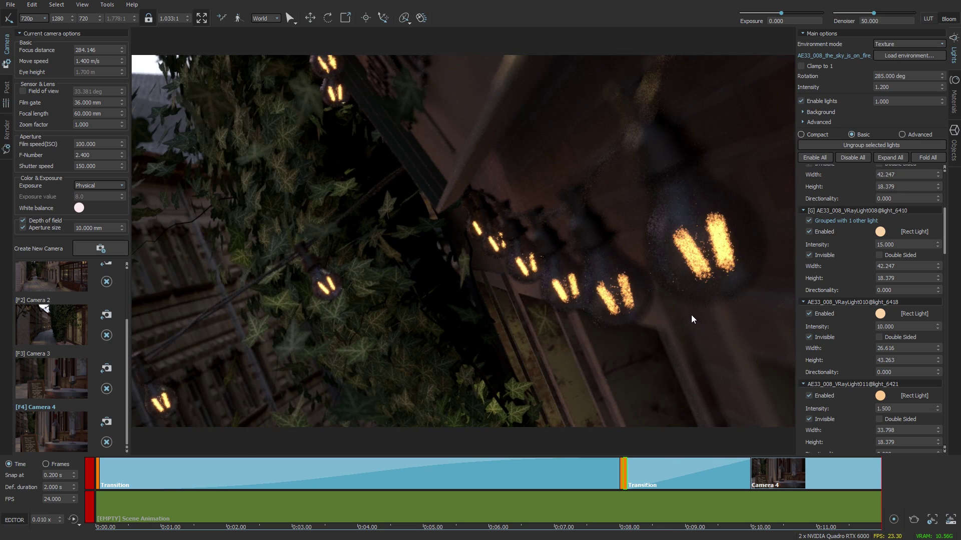
Set the navigation roll snap to 20 in the interaction preferences.
left_click(32, 4)
left_click(50, 67)
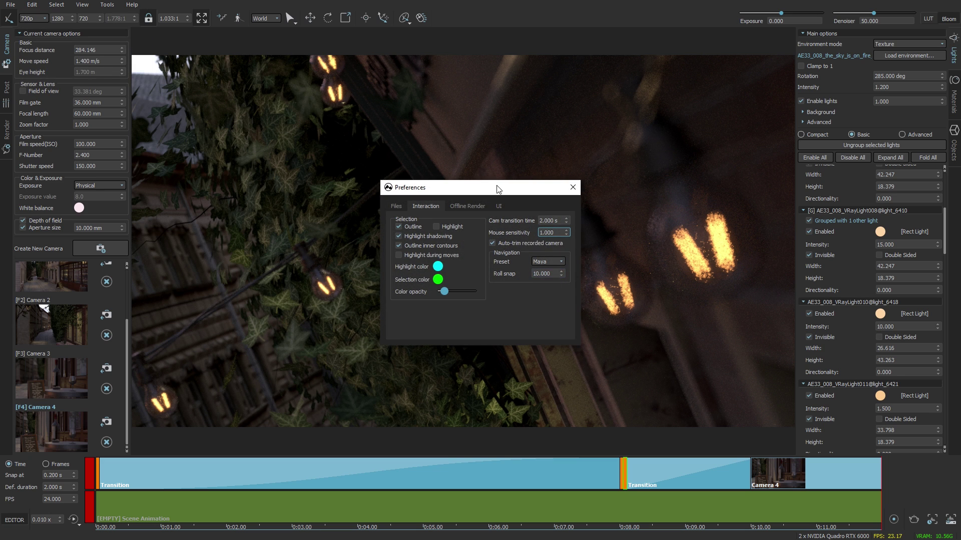
left_click_drag(497, 186, 305, 296)
left_click(559, 263)
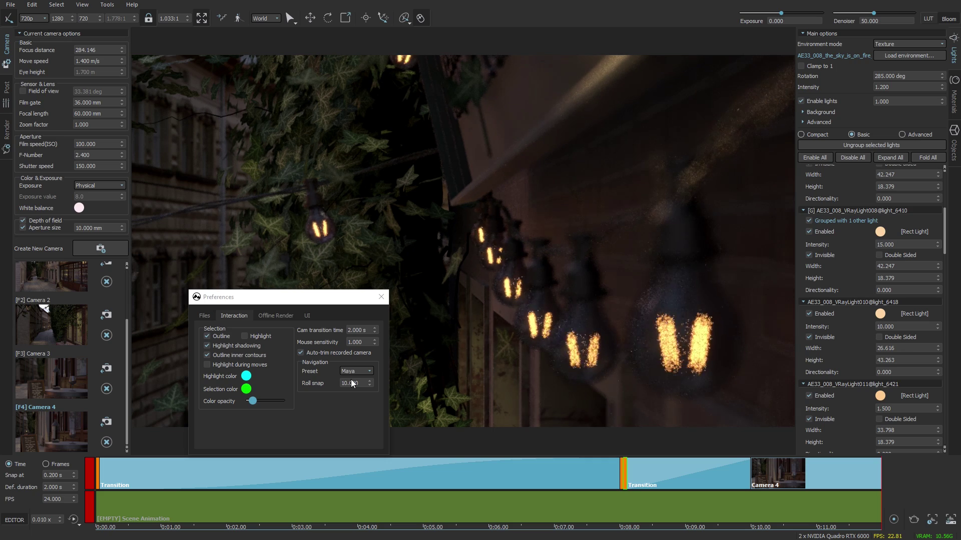
left_click_drag(346, 384, 342, 384)
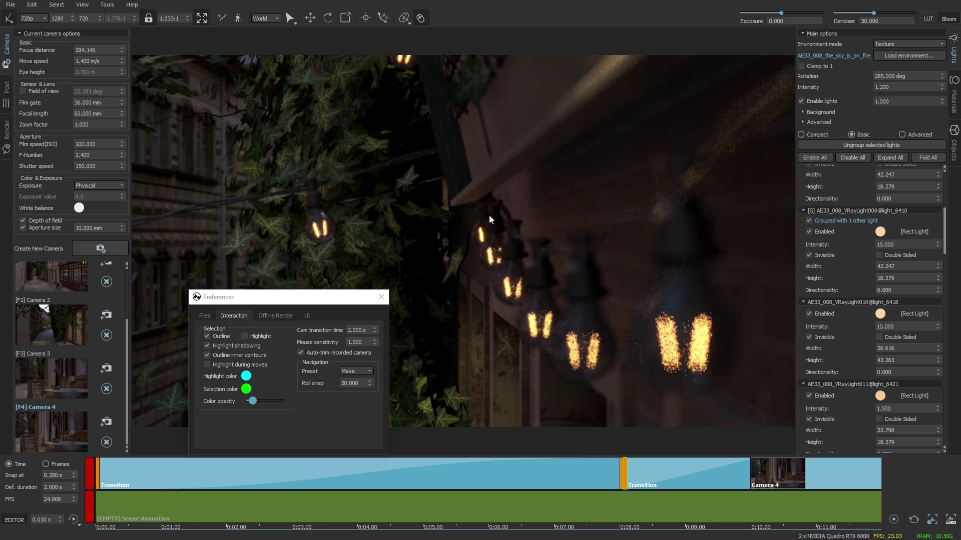
Roll the camera with the new snap to tilt the bulb view, and close the preferences.
left_click_drag(569, 223, 503, 218)
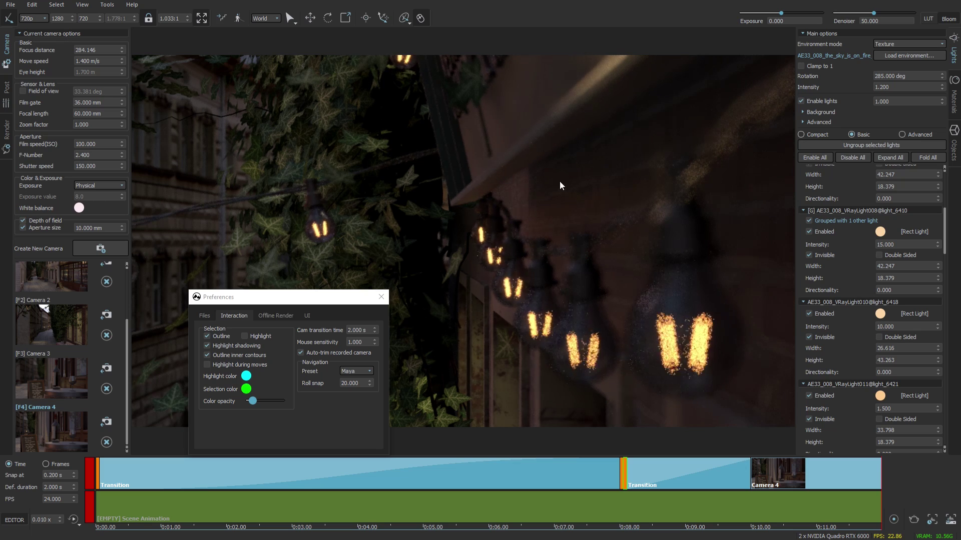
left_click_drag(560, 181, 451, 186)
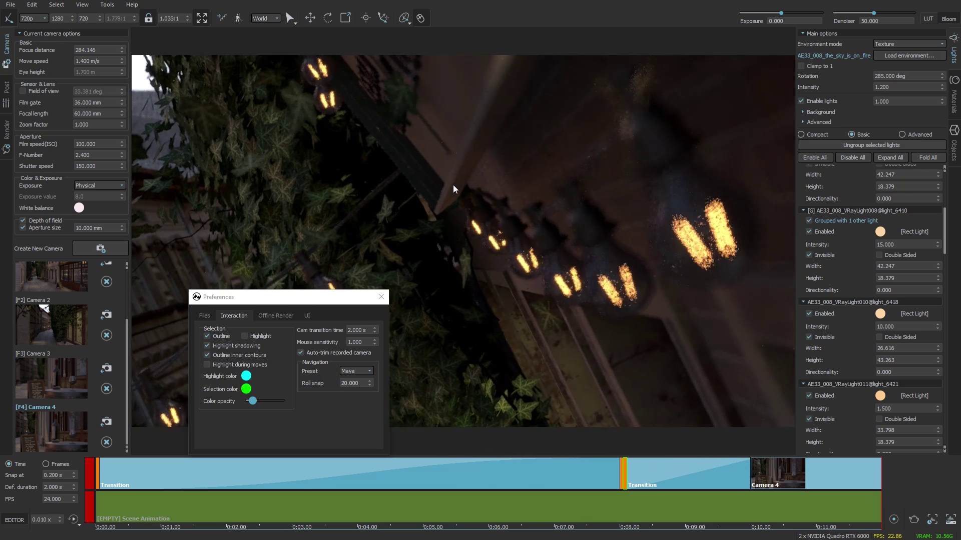
left_click(382, 296)
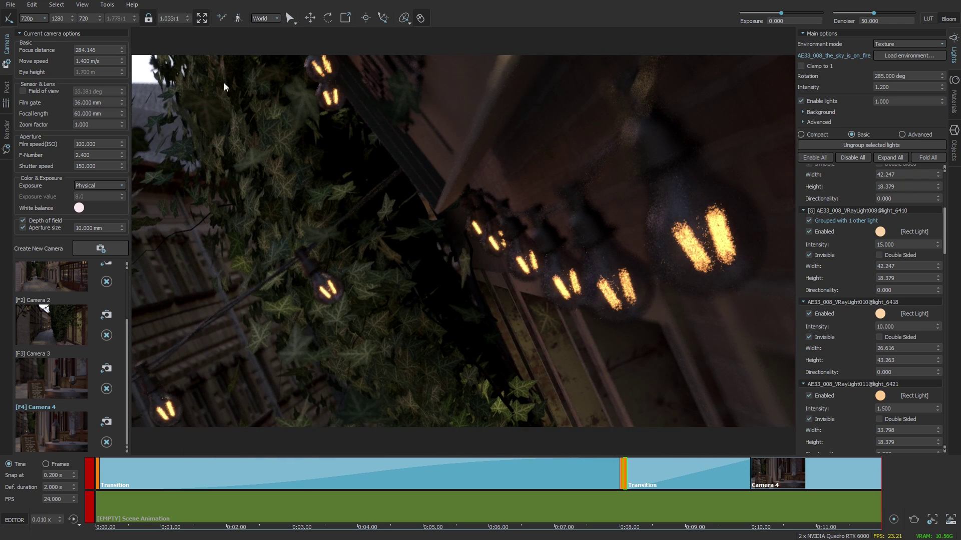
Focus on the bulb hanging before the ivy, remove the aperture size override, and save the view as a new camera.
left_click(325, 270)
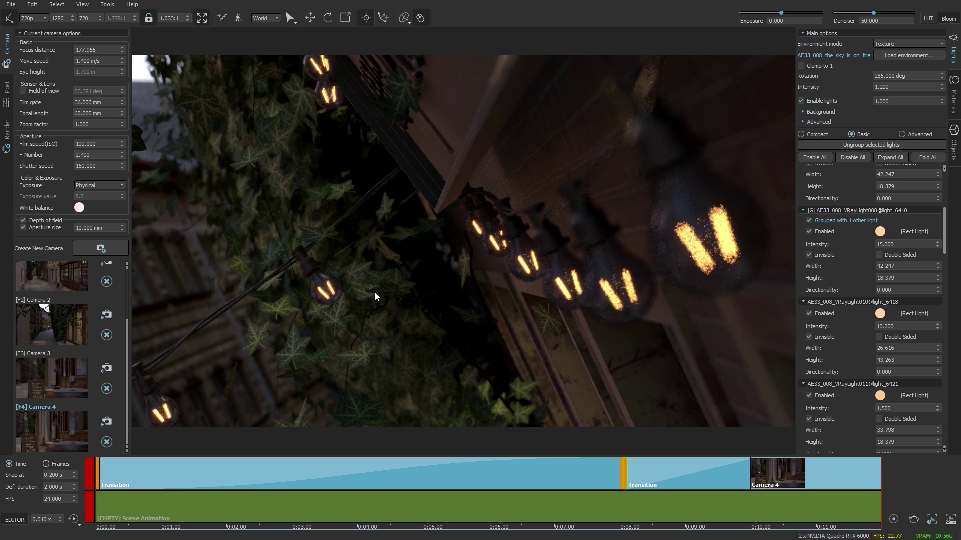
left_click(23, 227)
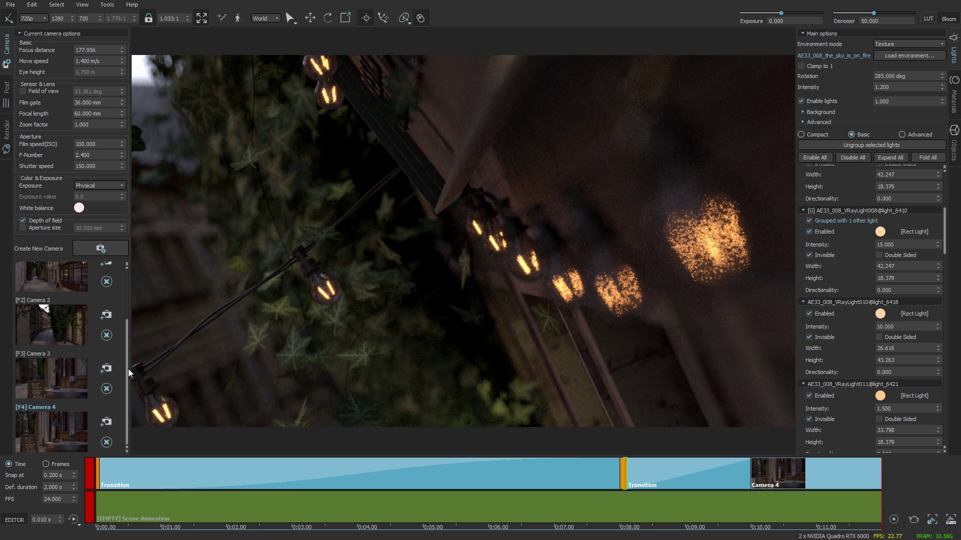
left_click(93, 248)
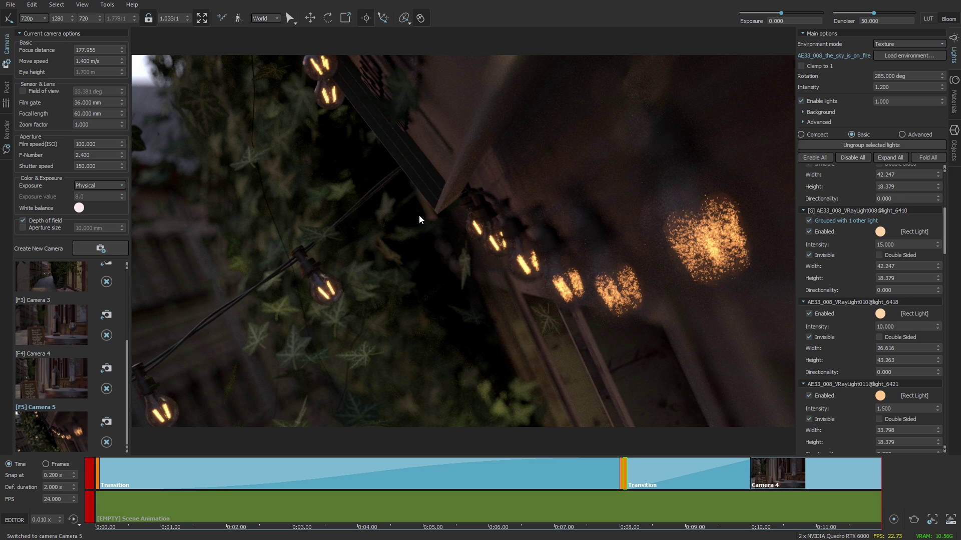
Pull the focus to the nearest large bulb and save this view as another new camera.
left_click(713, 242)
left_click(696, 144)
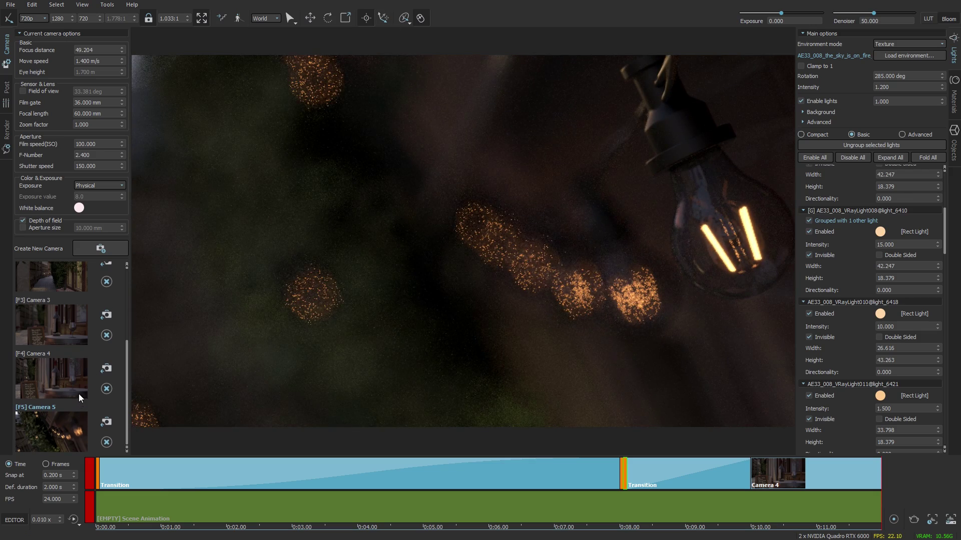
left_click(100, 248)
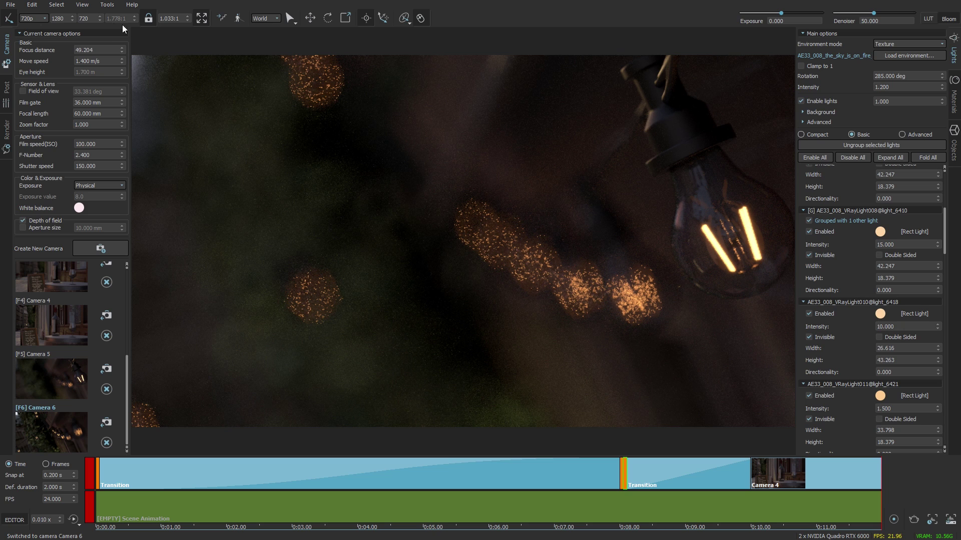
Give the depth of field a hexagonal polygonal shape in the advanced scene settings and set the denoiser to 0.
left_click(31, 5)
mouse_move(10, 5)
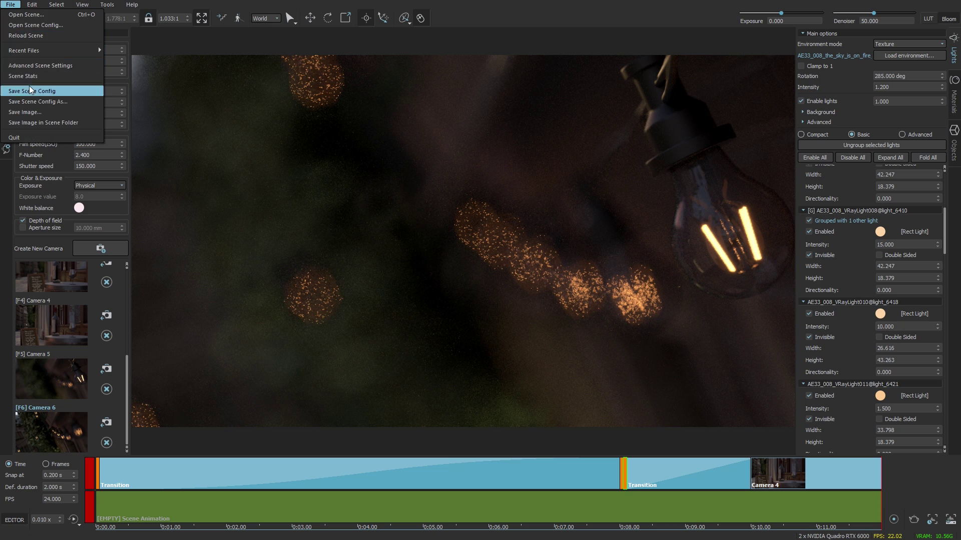
left_click(29, 66)
left_click(479, 206)
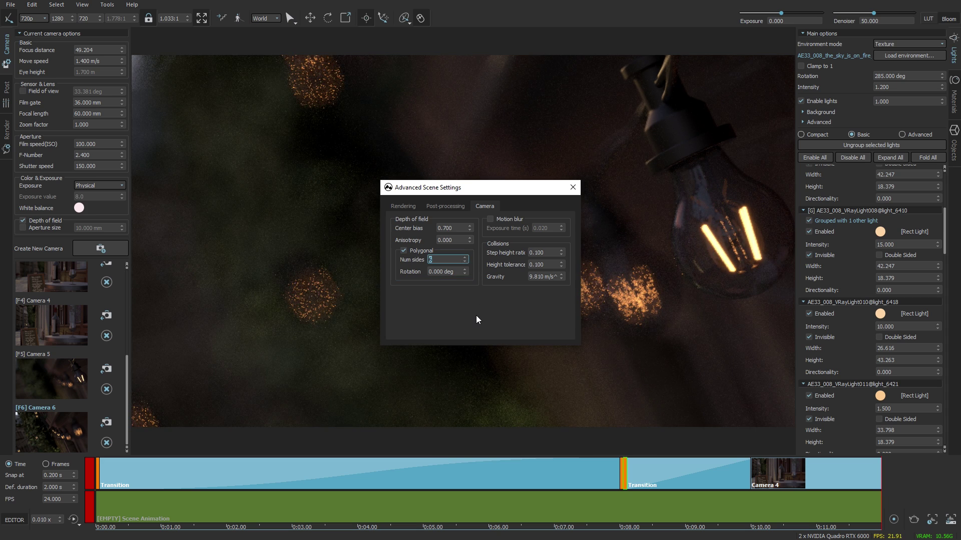
left_click(572, 188)
left_click_drag(873, 13, 831, 15)
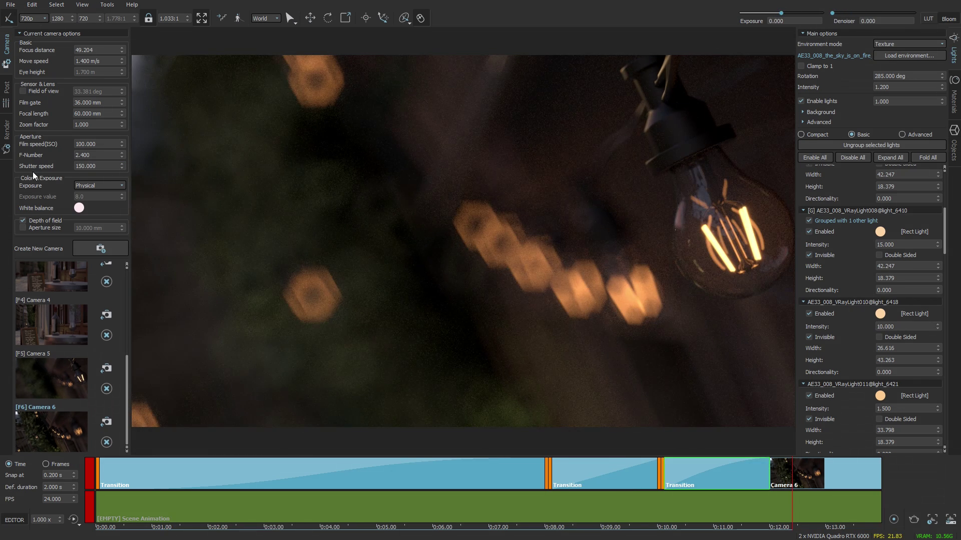
Shift the camera's white balance to a peach color of about 3756 K with a blue value of about 0.486.
left_click(79, 208)
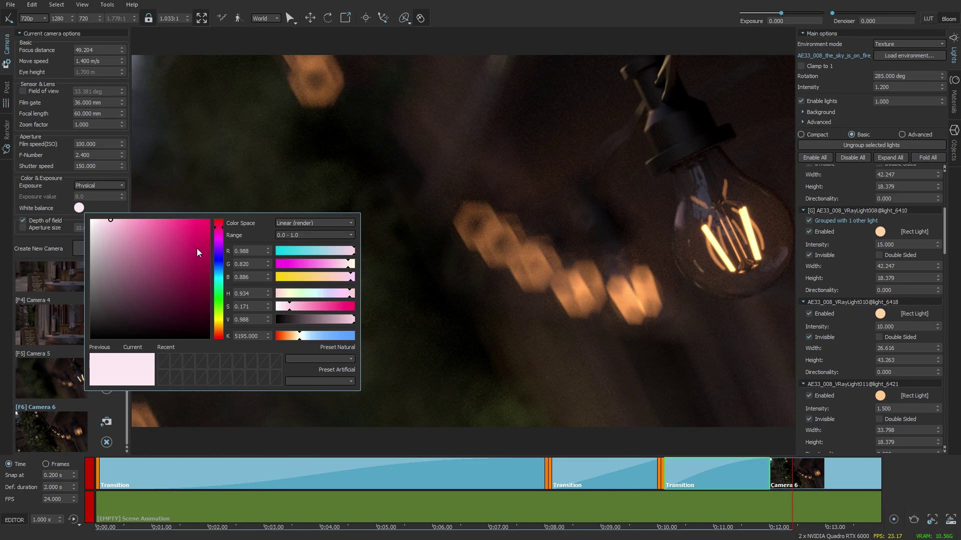
mouse_move(299, 336)
left_mouse_down()
mouse_move(320, 336)
mouse_move(289, 331)
left_mouse_up()
left_click_drag(324, 277, 332, 279)
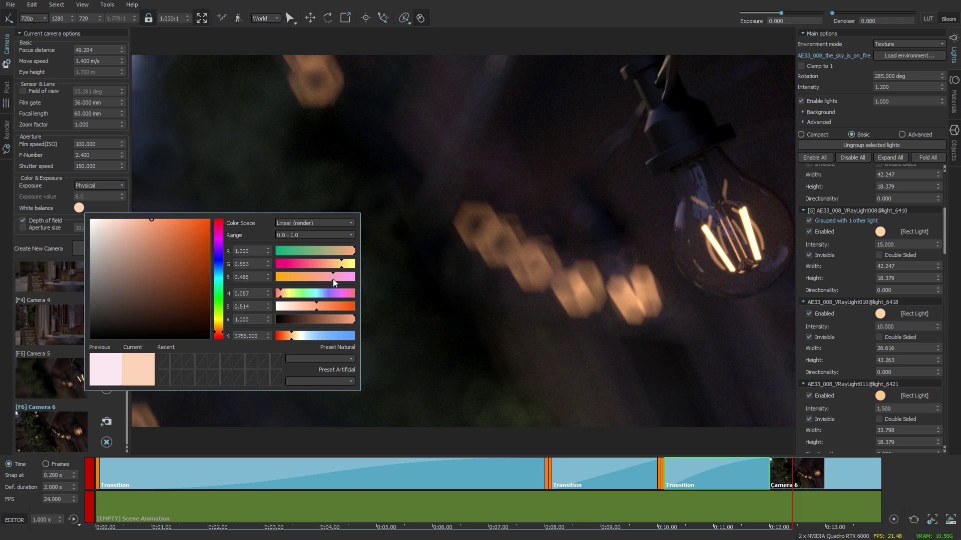
left_click(330, 205)
Load the built-in 00_Filmic.cube LUT and set the bloom intensity to 0.638.
left_click(7, 88)
left_click(40, 56)
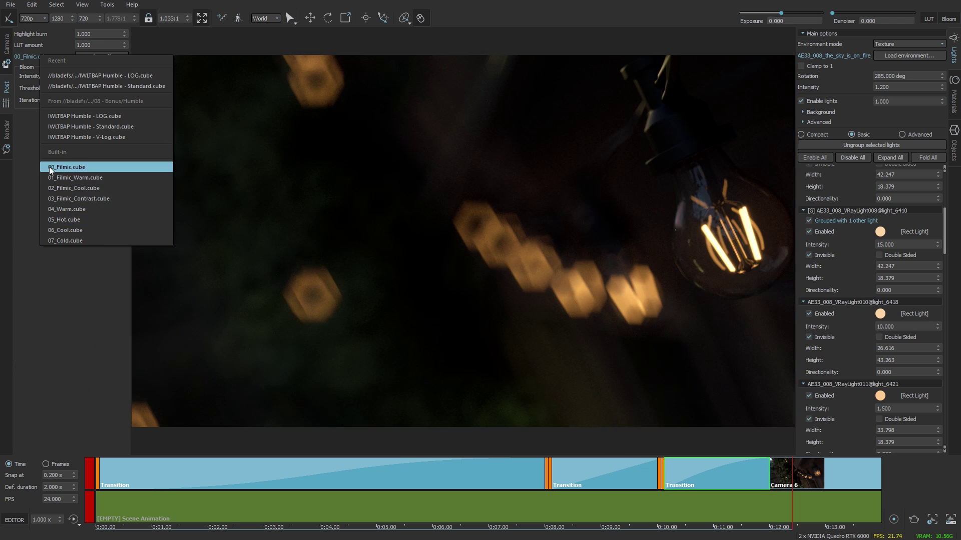
left_click(49, 168)
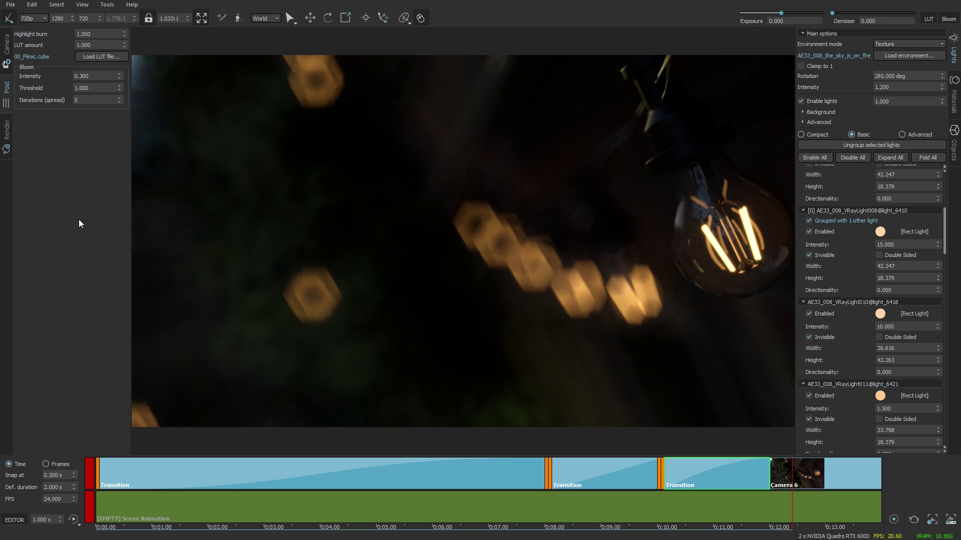
left_click_drag(120, 77, 158, 449)
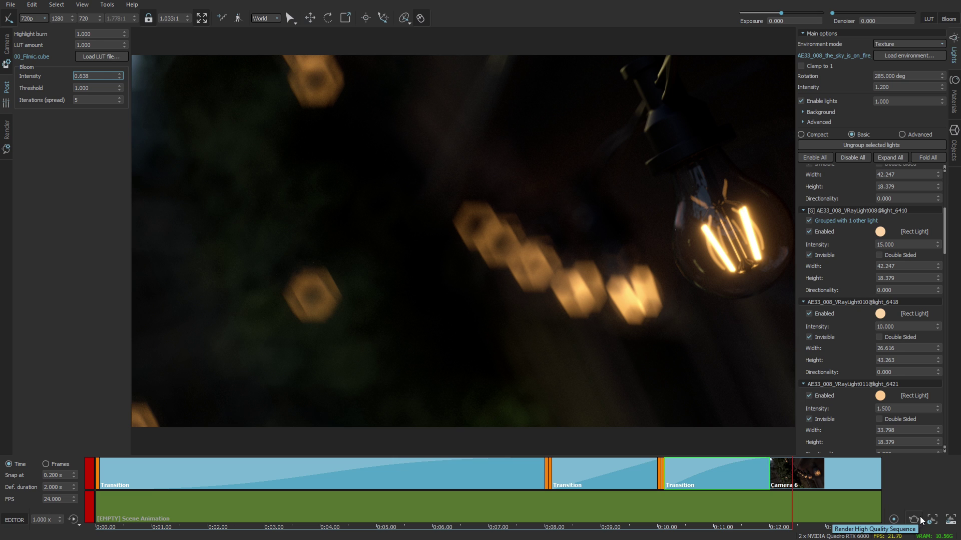
Set the render noise threshold to 0.015 while using the active pixels overlay, and hide the overlay.
left_click(7, 134)
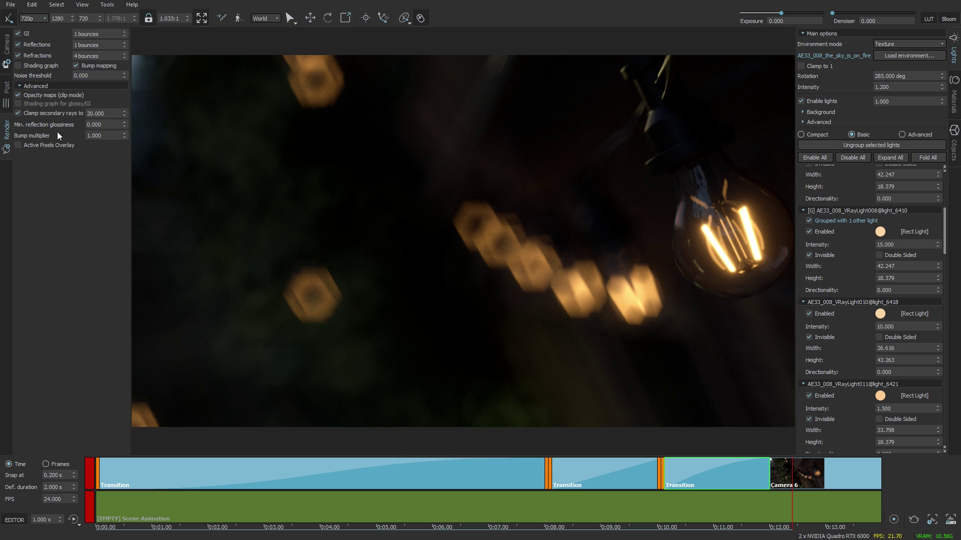
left_click(41, 146)
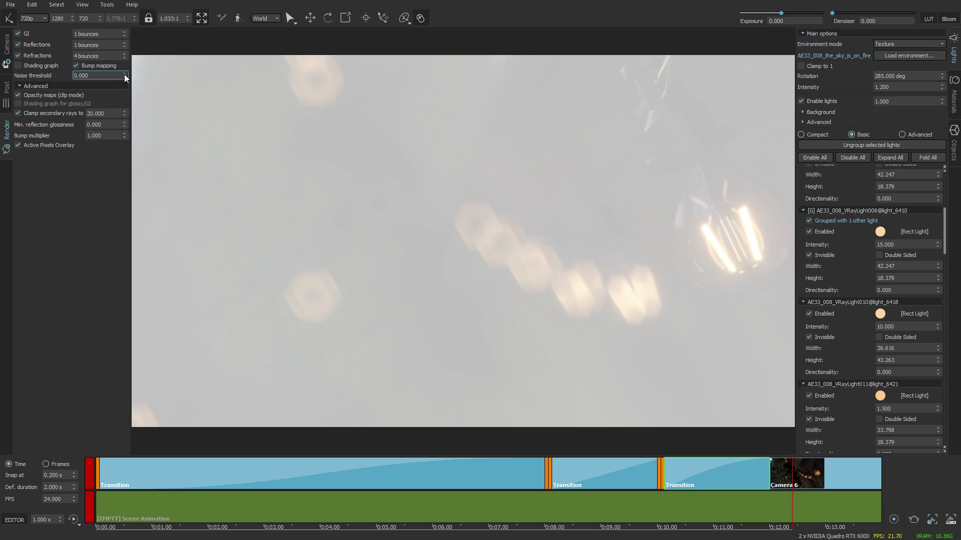
left_click_drag(125, 75, 127, 69)
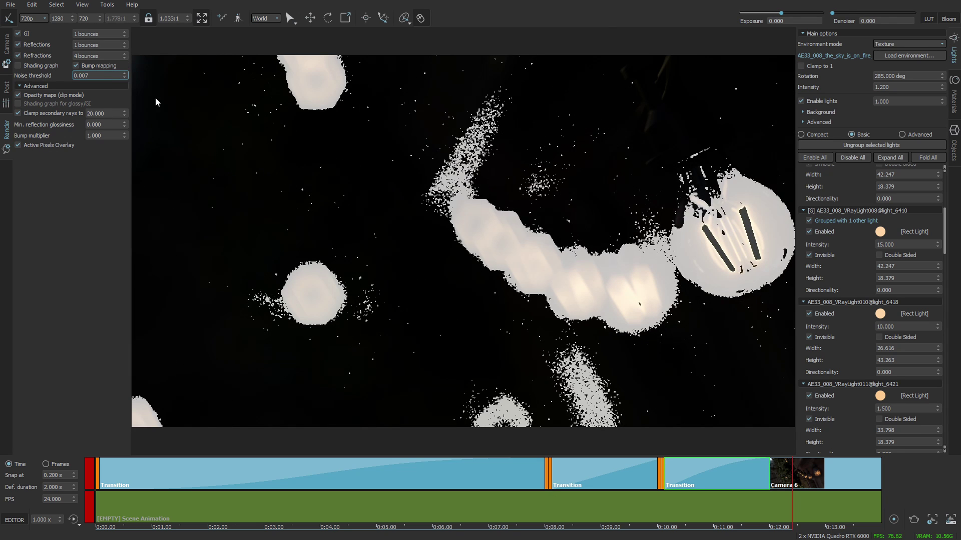
left_click(125, 73)
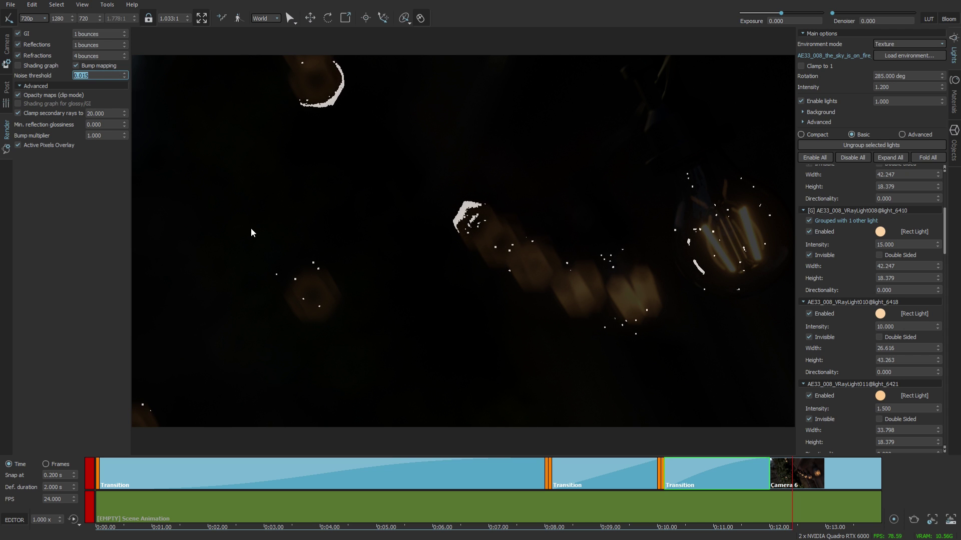
left_click(18, 145)
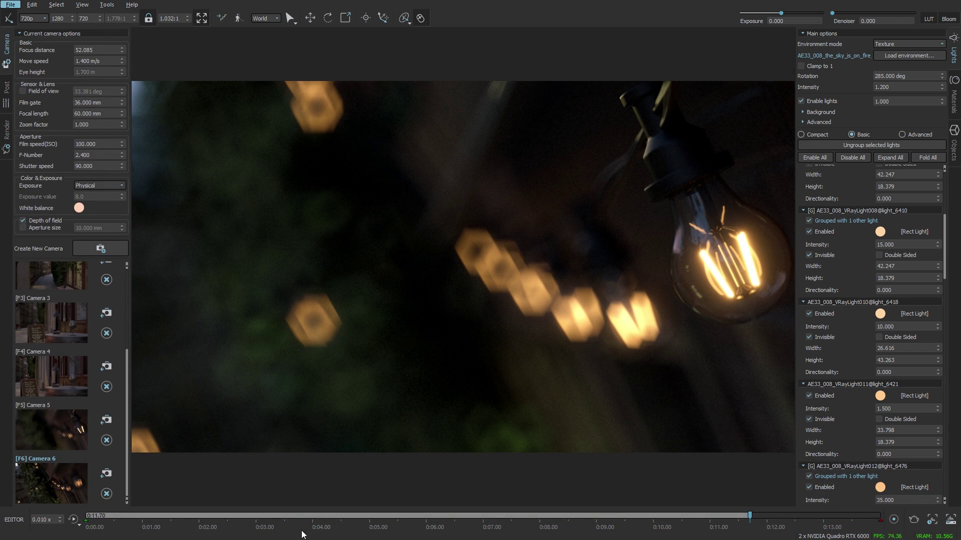
Save the scene configuration as a Lavina config file named cameraTake_01 in the Lavina beta4 folder.
left_click(11, 5)
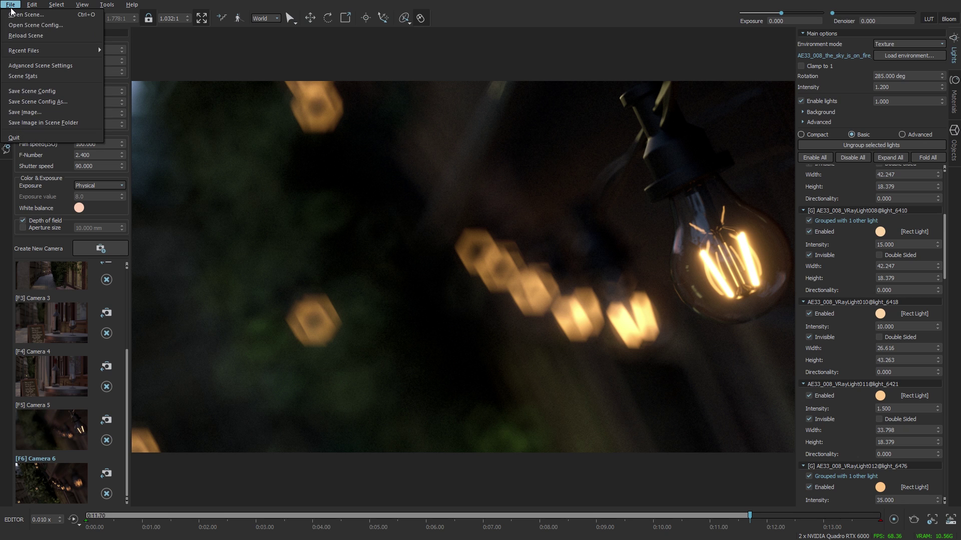
left_click(29, 101)
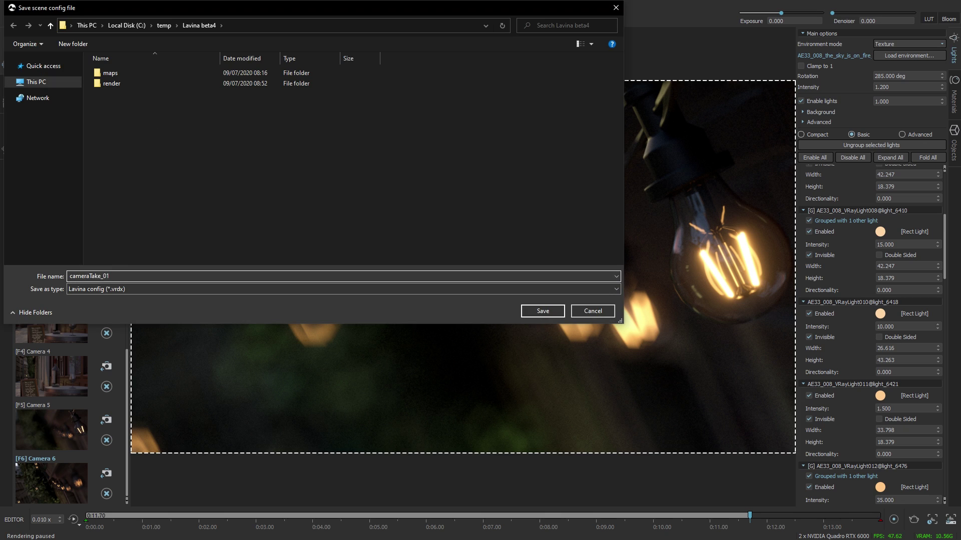
left_click(543, 310)
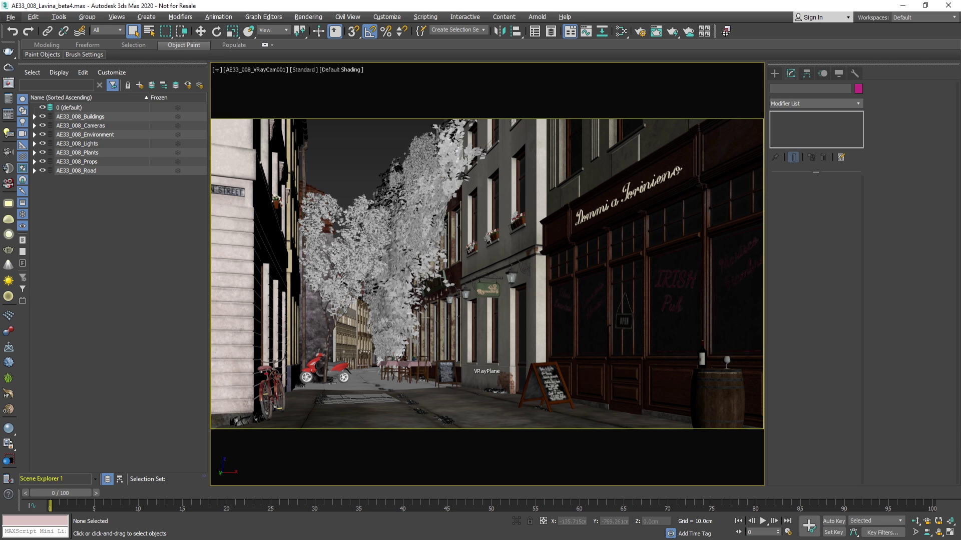
Install VRay_LavinaImportChanges.mzp from the ImportFromLavina folder into the 3ds Max scene and minimize the folder window.
key("alt+Tab")
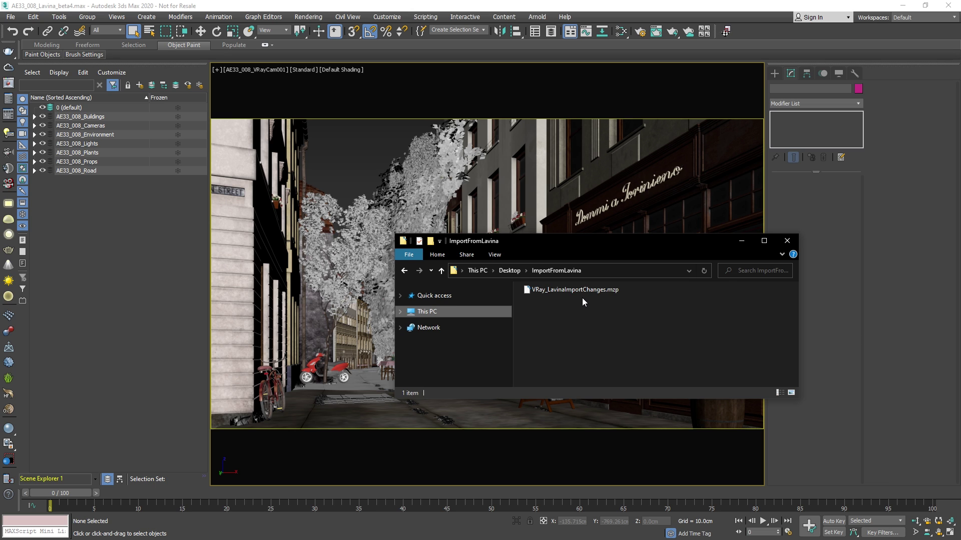
left_click_drag(579, 291, 554, 198)
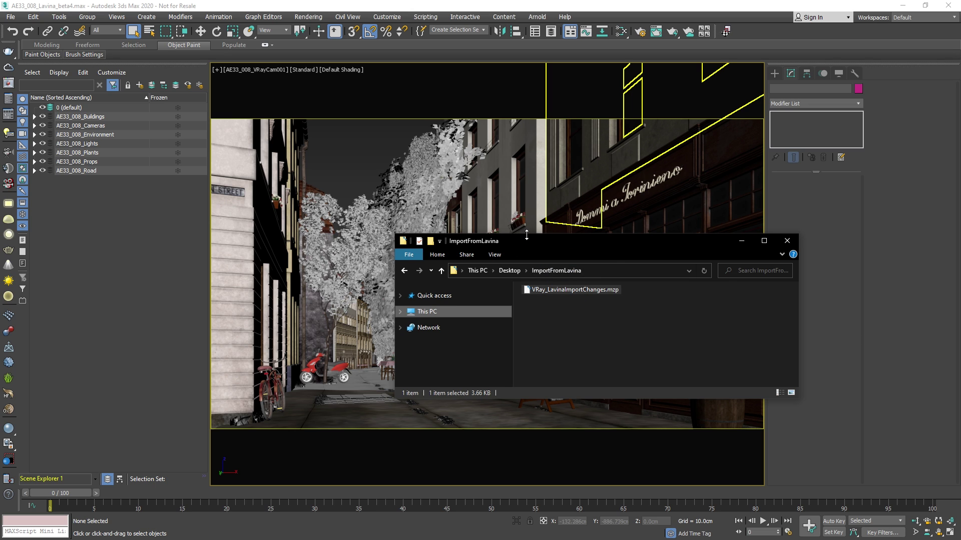
left_click(742, 241)
Customize the user interface by adding the VRay category's Import changes from Project Lavina action to the main toolbar.
left_click(387, 17)
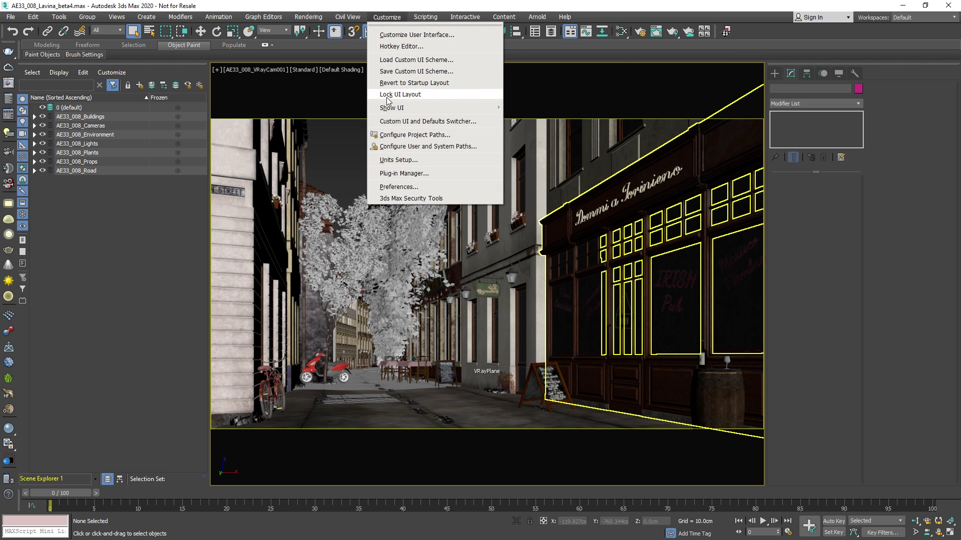
left_click(414, 35)
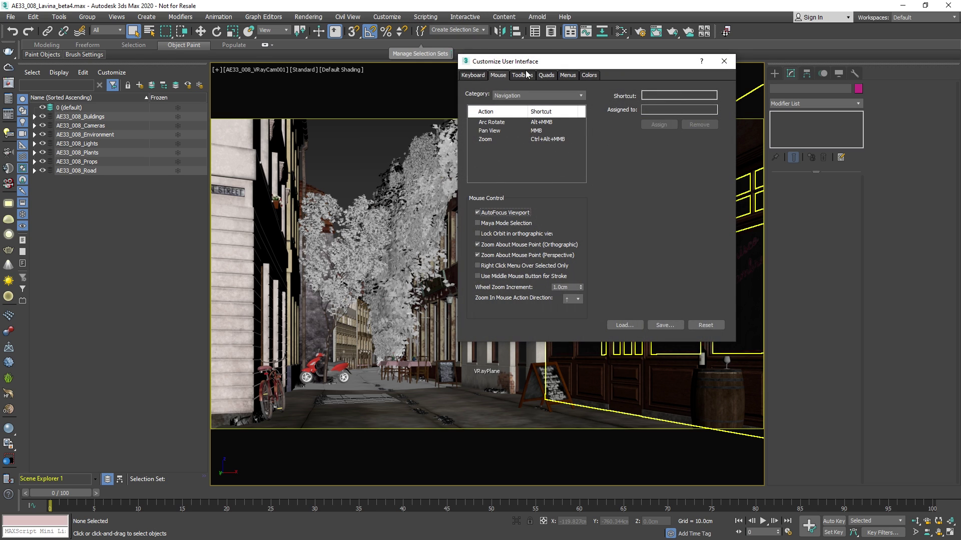
left_click(520, 76)
left_click(515, 109)
left_click_drag(582, 149, 573, 299)
left_click(536, 283)
scroll(580, 185, "down", 7)
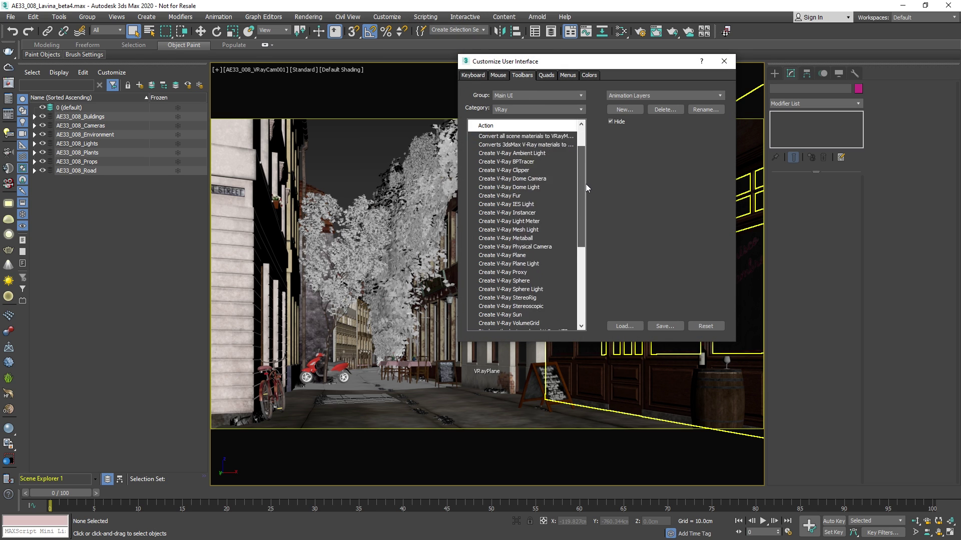
left_click_drag(525, 238, 699, 132)
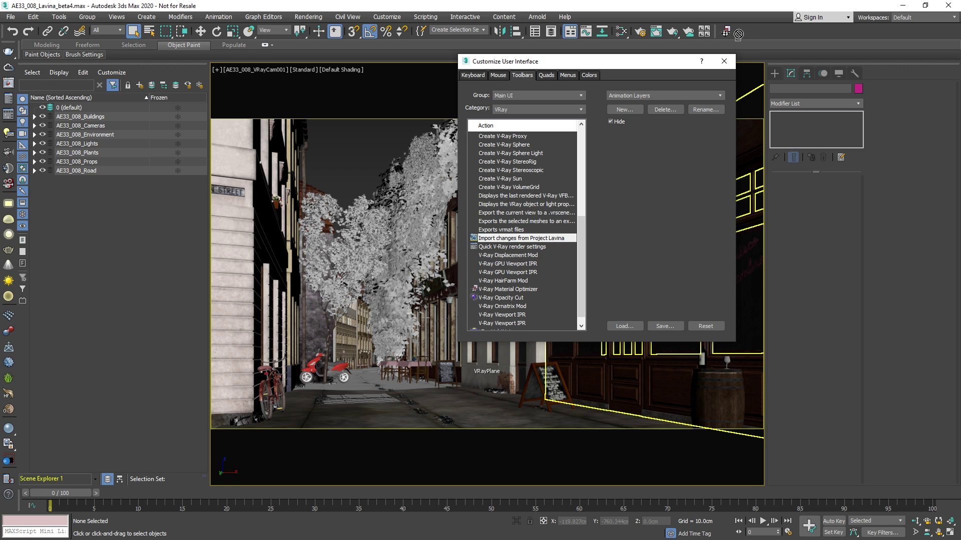
left_click_drag(739, 33, 725, 31)
left_click(724, 61)
Import the cameras and animated camera from cameraTake_01.vrdx, overwriting existing ones and setting the time range, and close the importer.
left_click(725, 32)
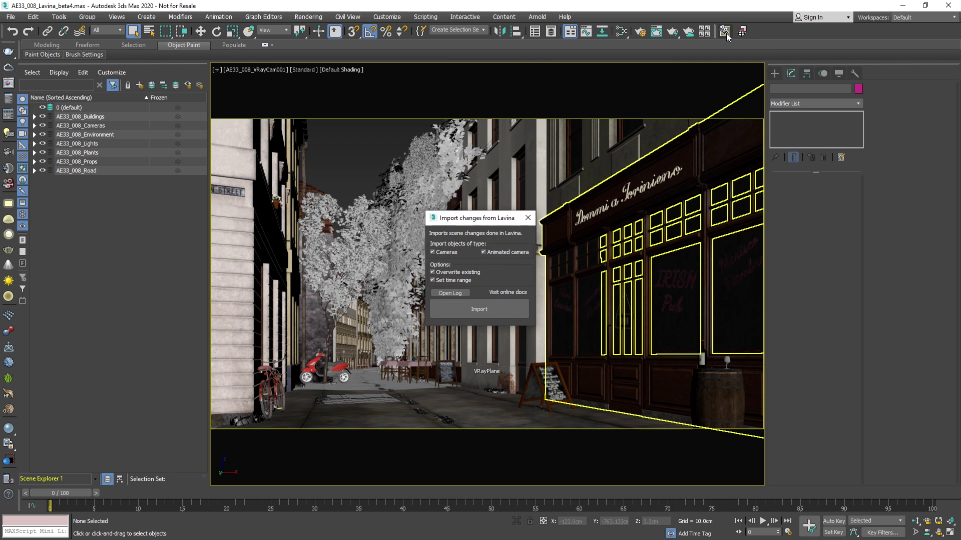
left_click(451, 253)
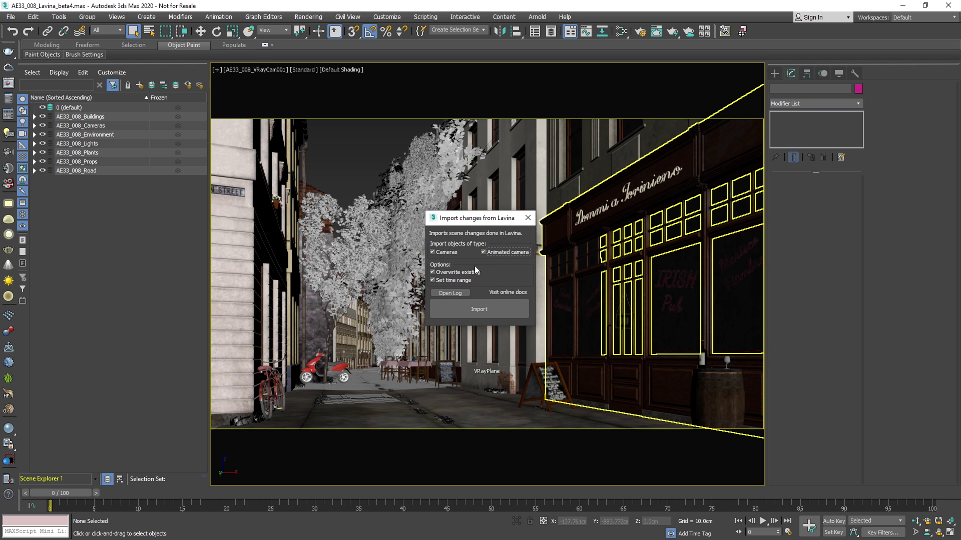
left_click(476, 310)
left_click(155, 98)
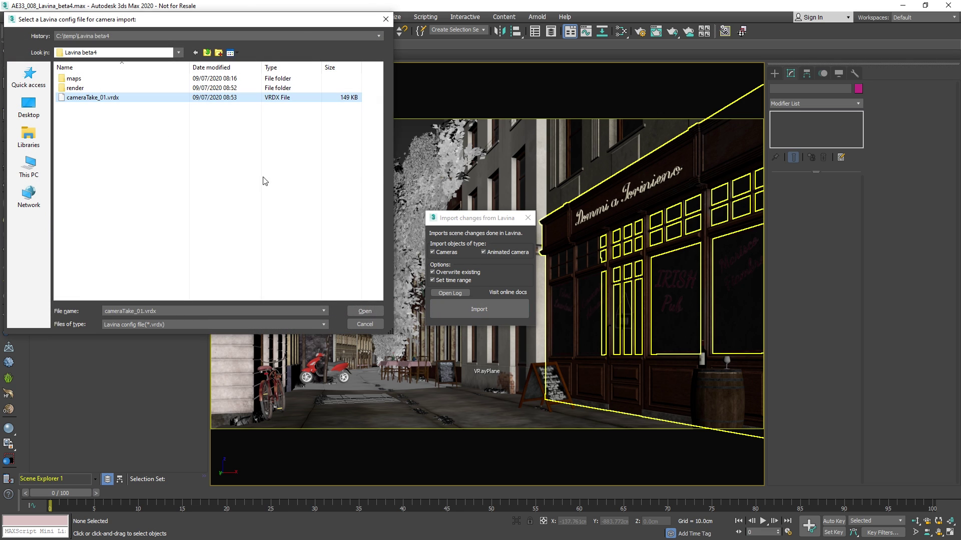
left_click(364, 311)
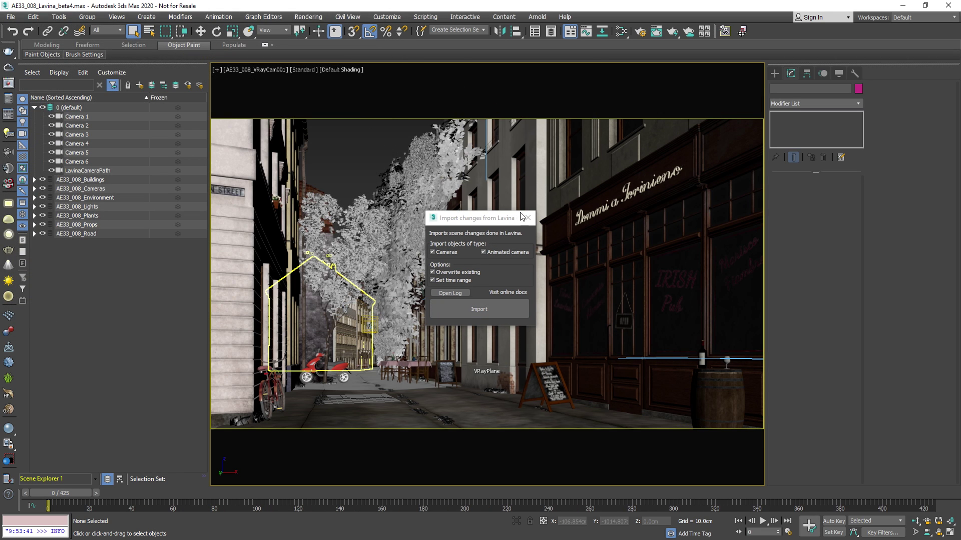
left_click(528, 218)
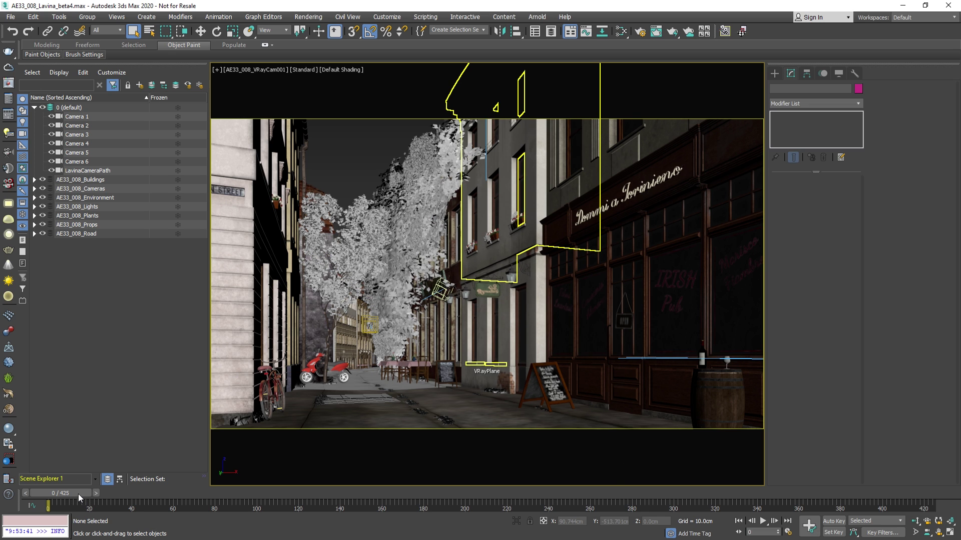
Look through each imported camera in turn, from Camera 1 to Camera 6.
left_click(81, 118)
key("c")
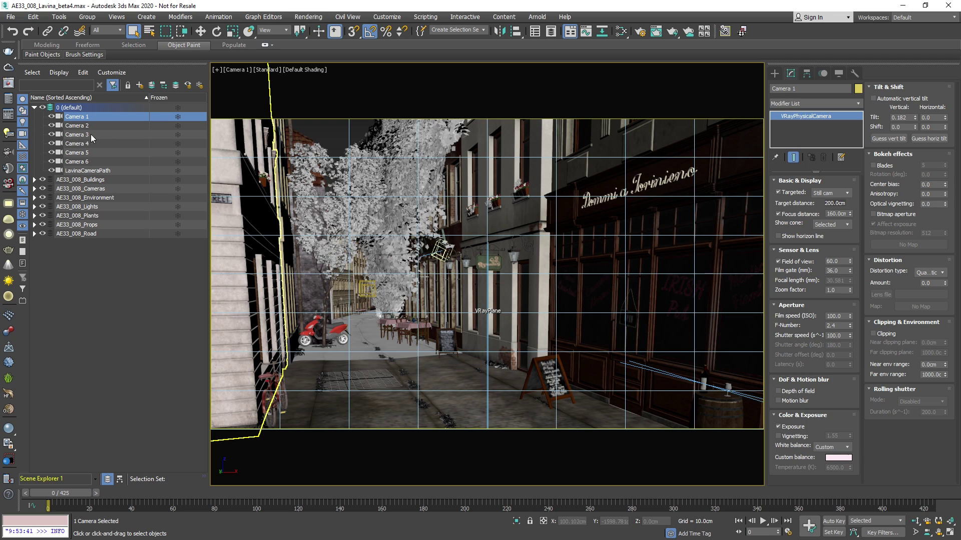
left_click(80, 125)
key("c")
left_click(87, 134)
key("c")
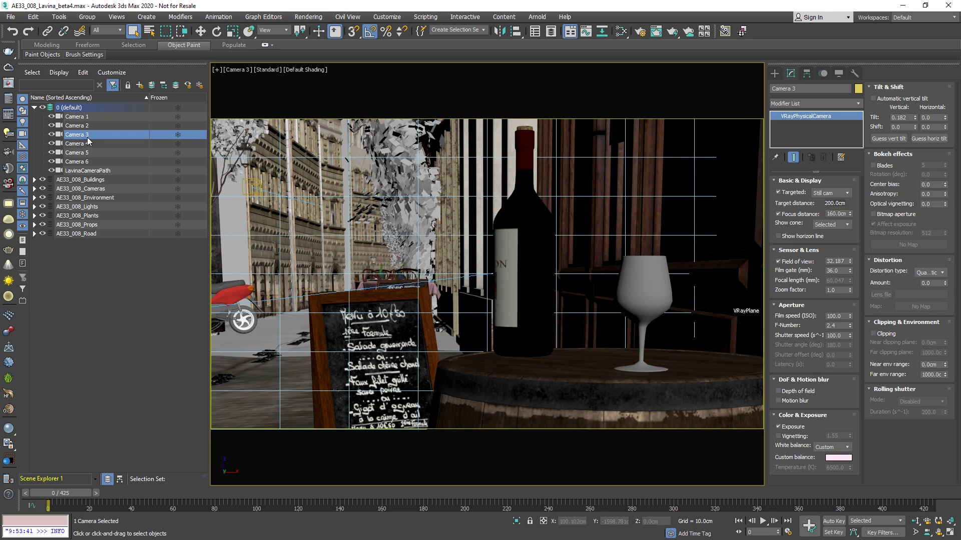
left_click(93, 144)
key("c")
left_click(98, 152)
key("c")
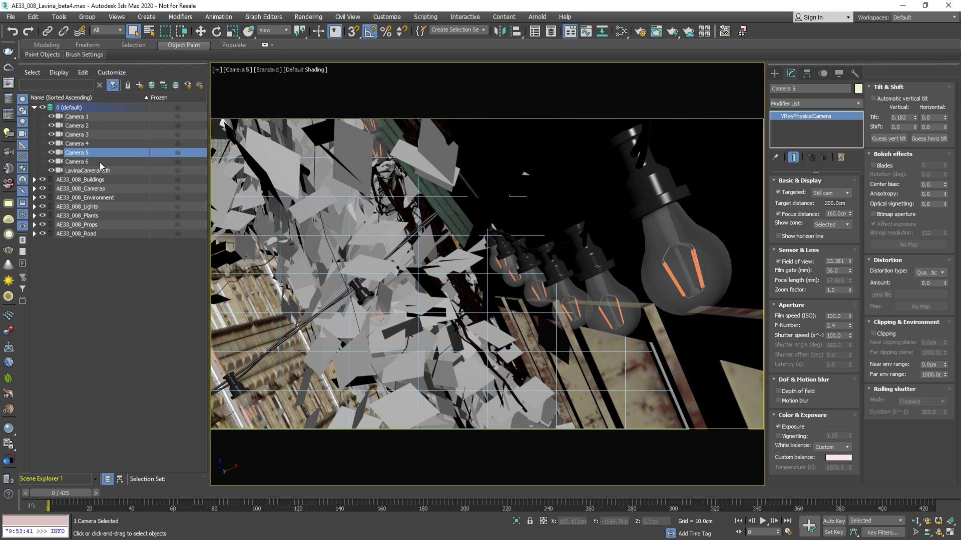
left_click(100, 162)
key("c")
Look through LavinaCameraPath and scrub the timeline to preview its imported camera animation.
left_click(102, 170)
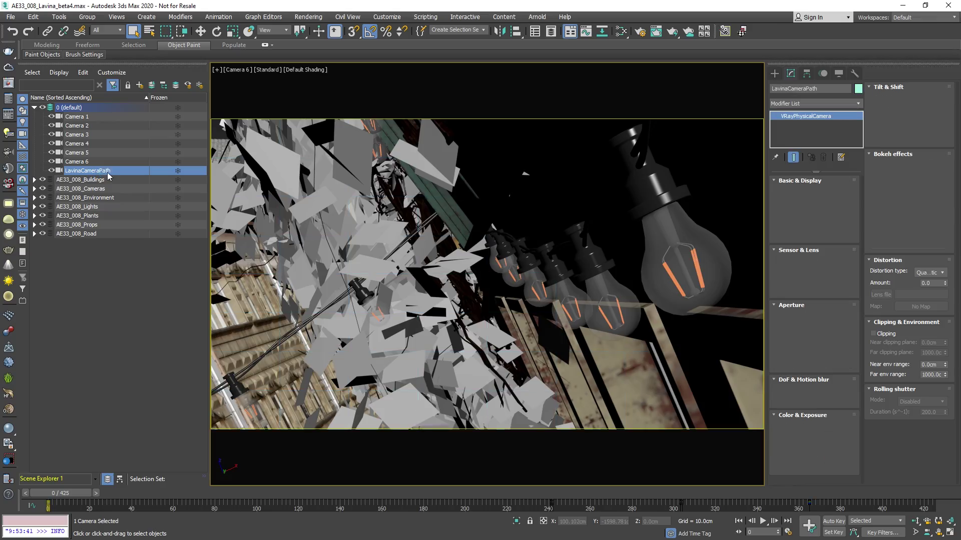
key("c")
left_click_drag(61, 494, 817, 455)
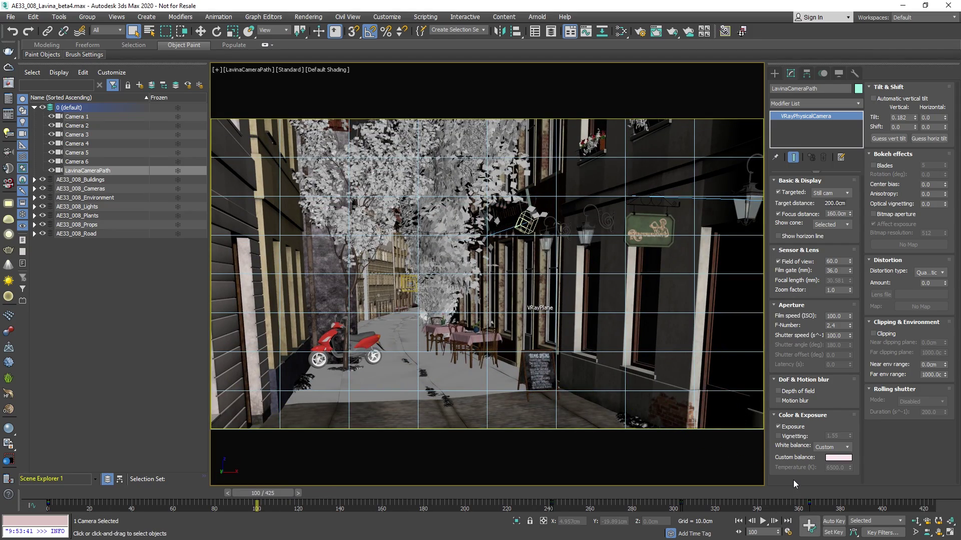
Examine the LavinaCameraPath position and rotation curves in the curve editor, scrub to frame 225, and close the editor.
left_click(32, 506)
left_click(521, 299)
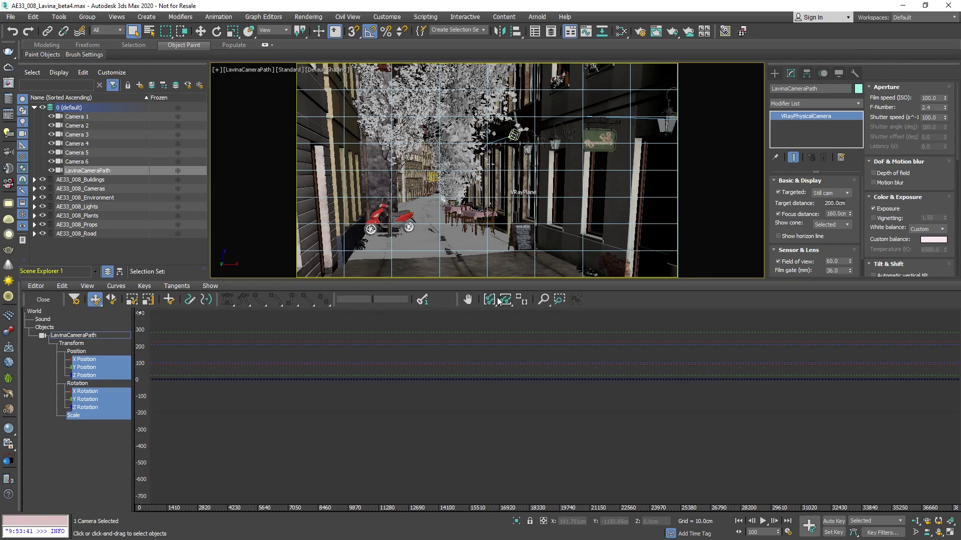
left_click_drag(361, 415, 576, 393)
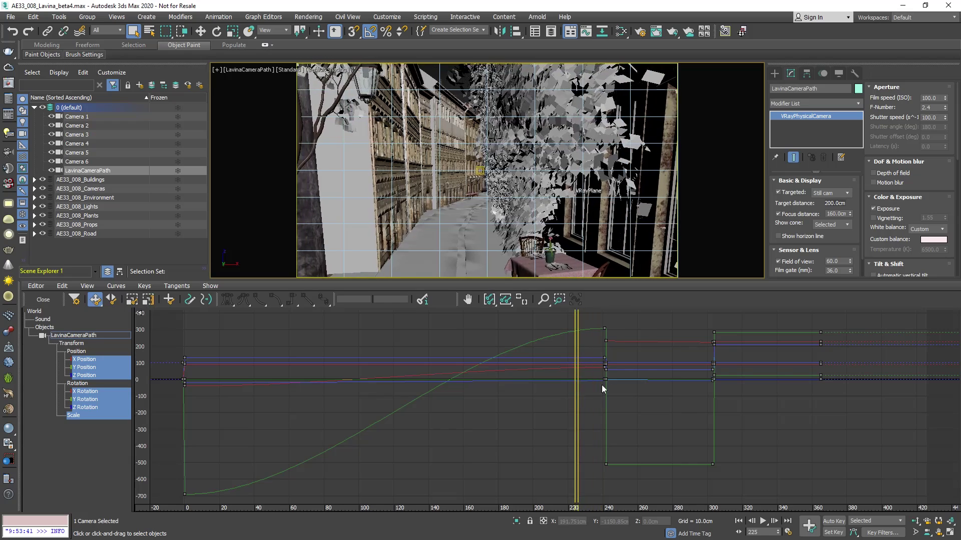
left_click(43, 299)
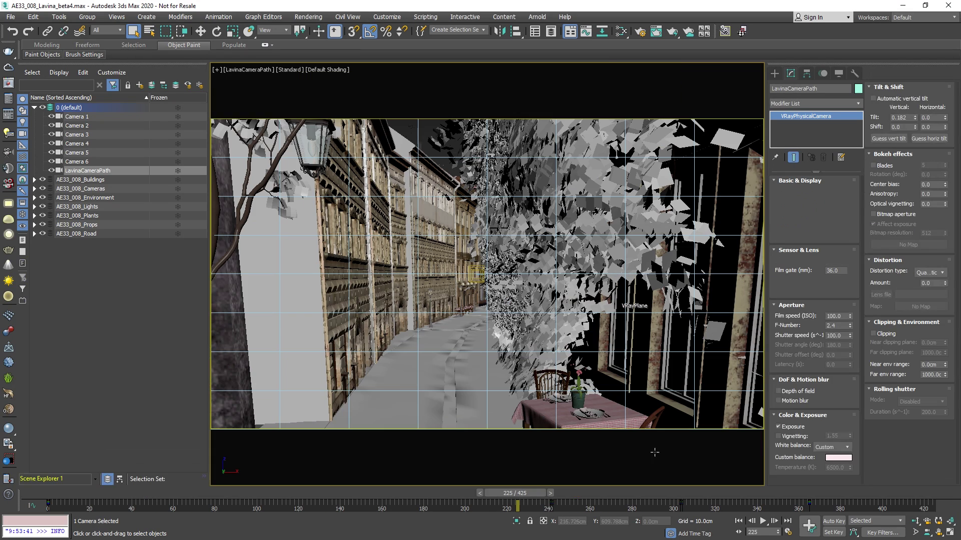